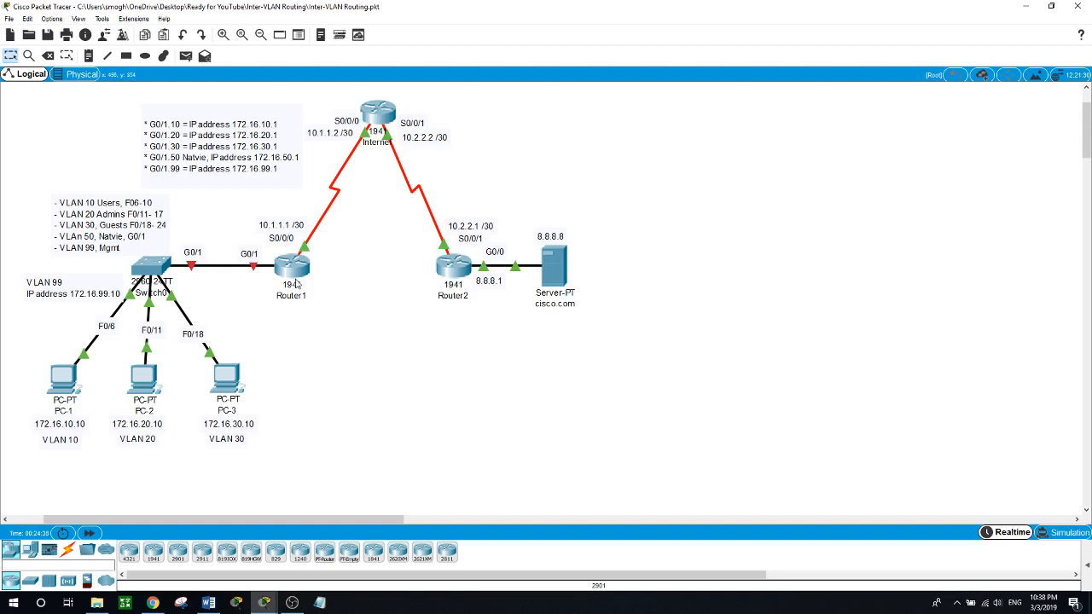
mouse_move(296, 284)
click(294, 282)
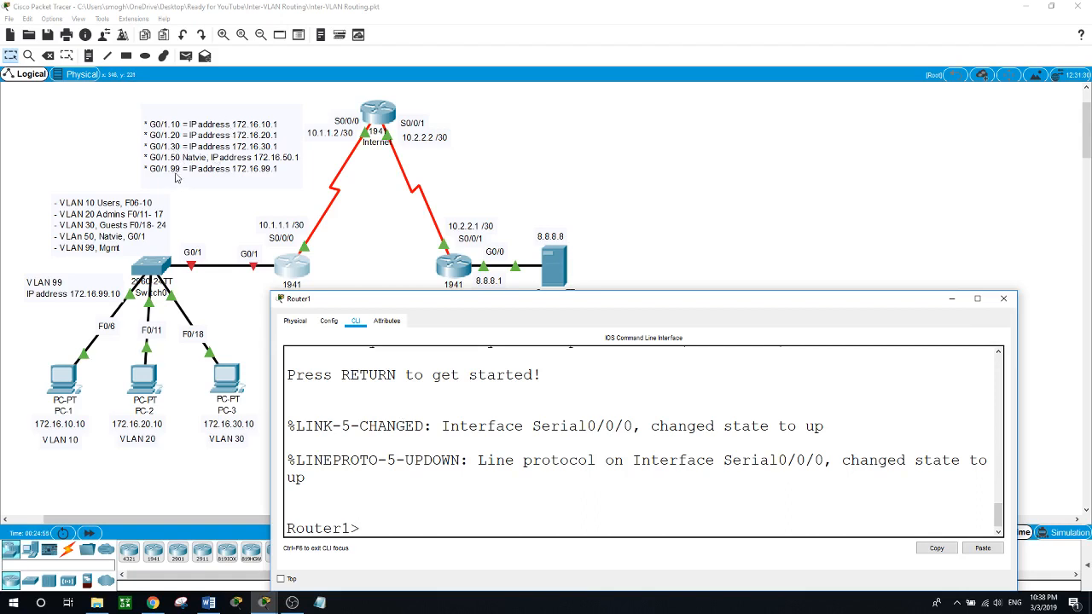
click(210, 210)
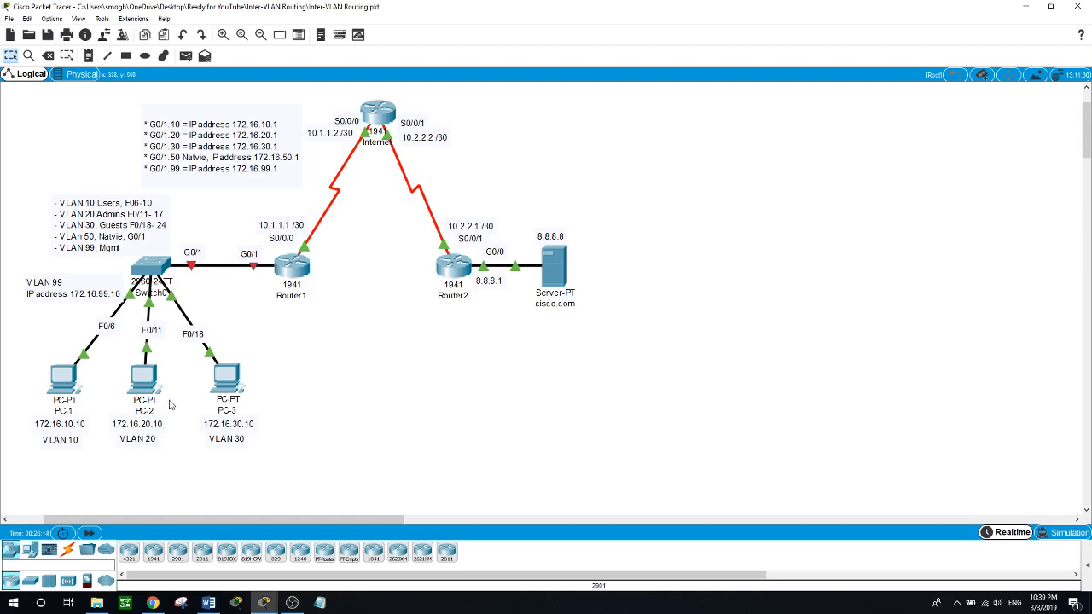
Open Router1's command line and enter privileged mode, then global configuration mode
click(290, 270)
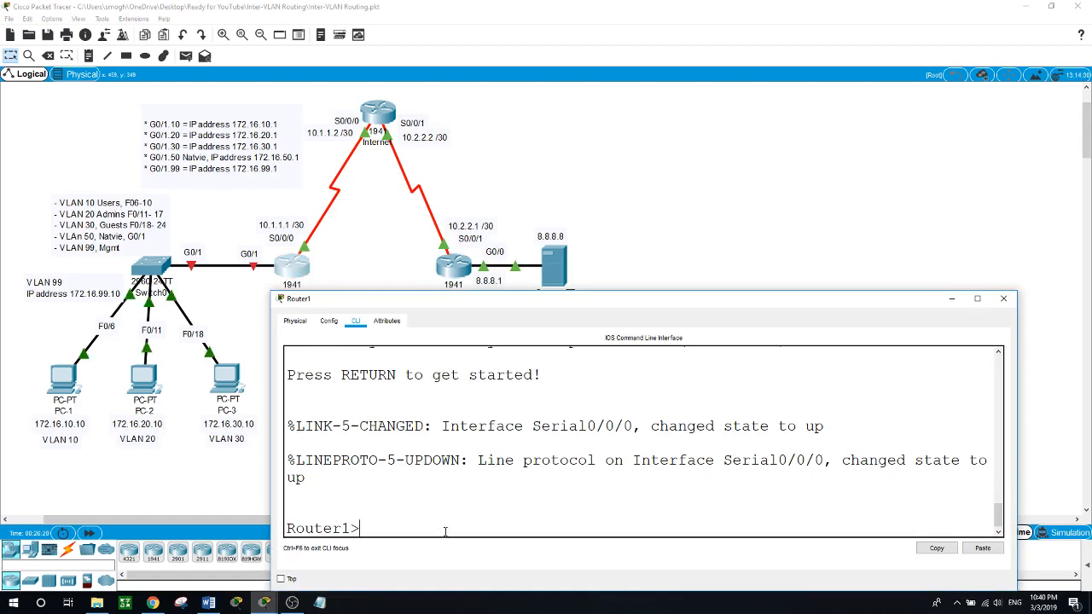
text(en)
key(Return)
text(conf t)
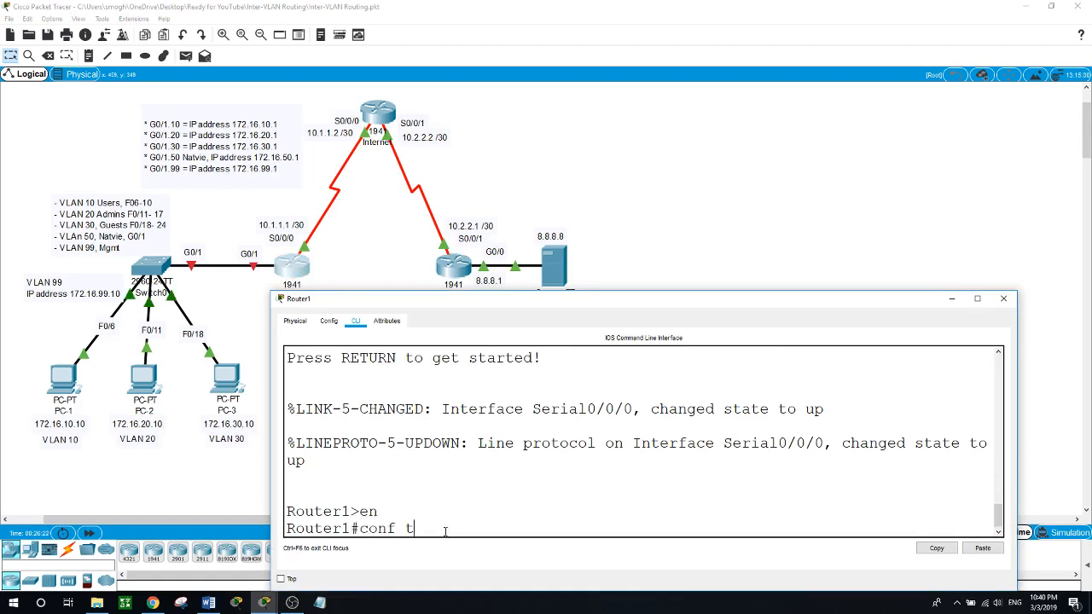
key(Return)
Create subinterface g0/1.10 on Router1 and set its encapsulation to dot1Q with VLAN 10
text(int g0)
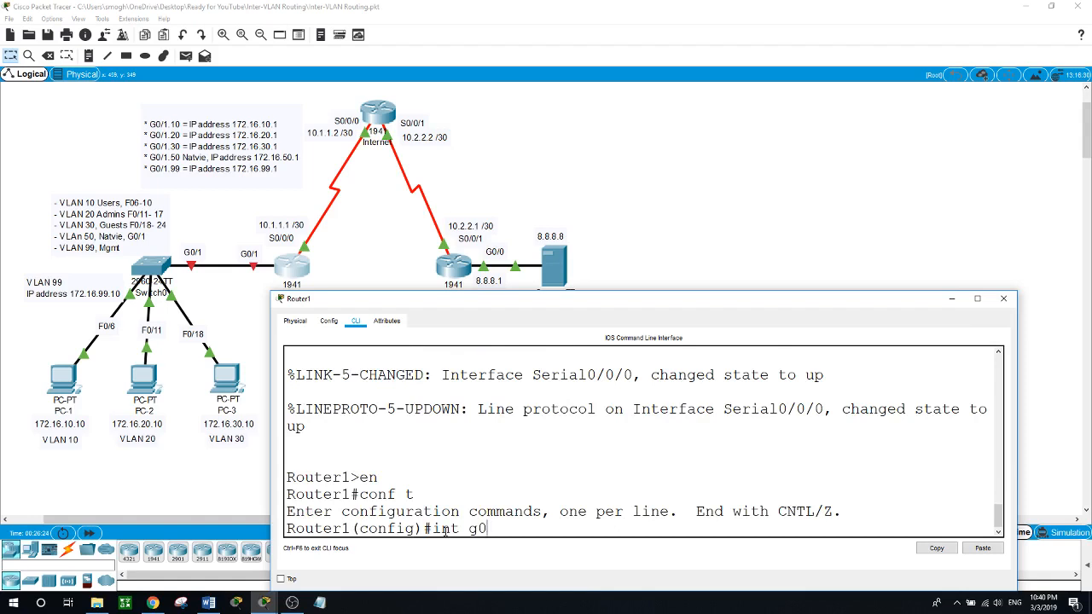
text(/1.10)
key(Return)
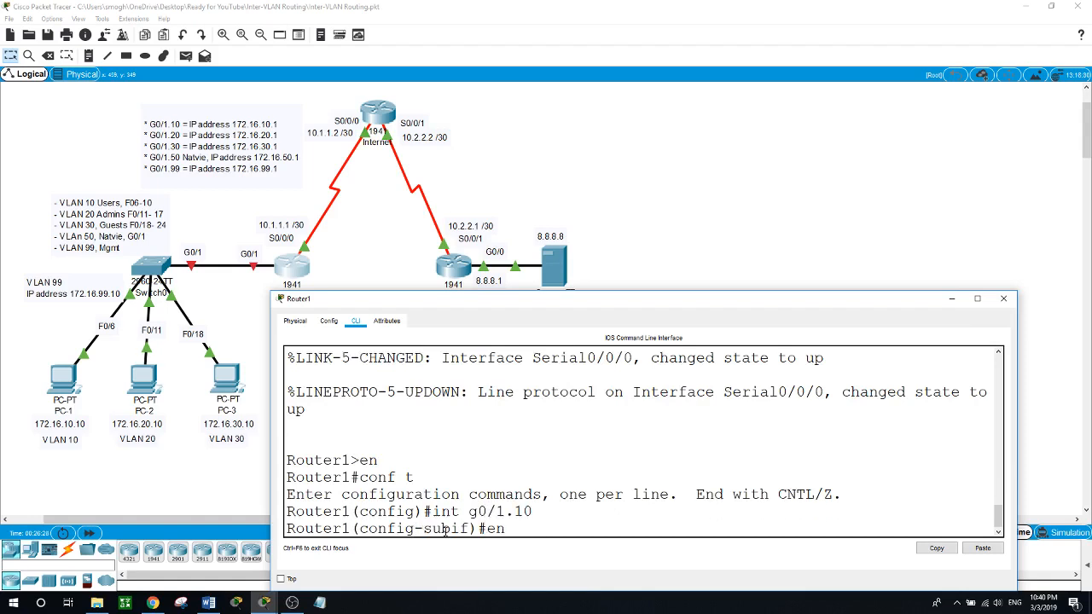
text(en)
key(Tab)
text(do)
key(Tab)
text(1)
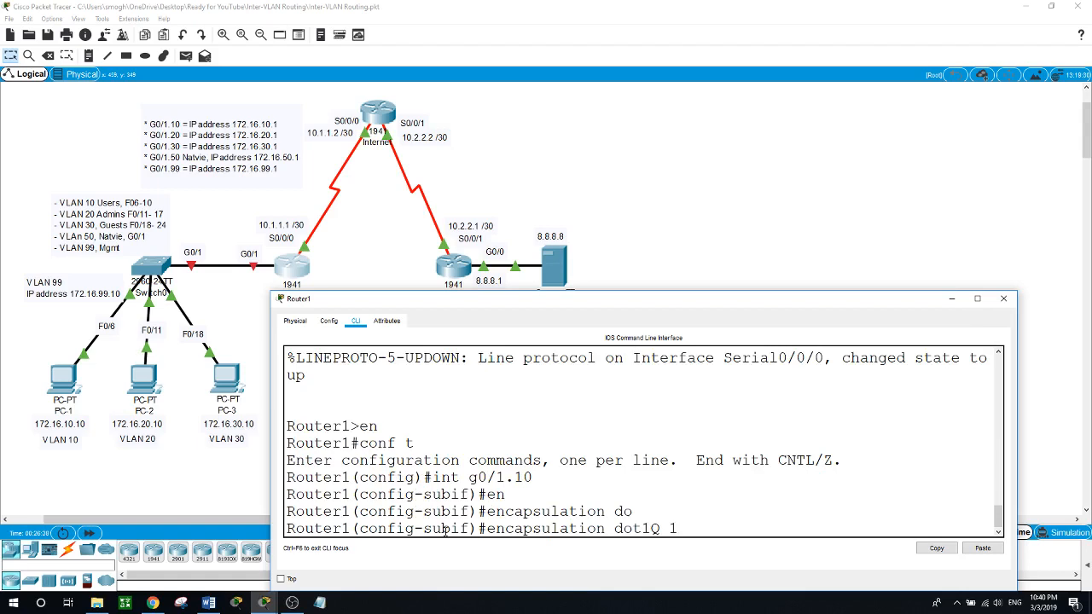
text(0)
key(Return)
Assign IP address 172.16.10.1 with mask 255.255.255.0 to subinterface g0/1.10
text(ip add)
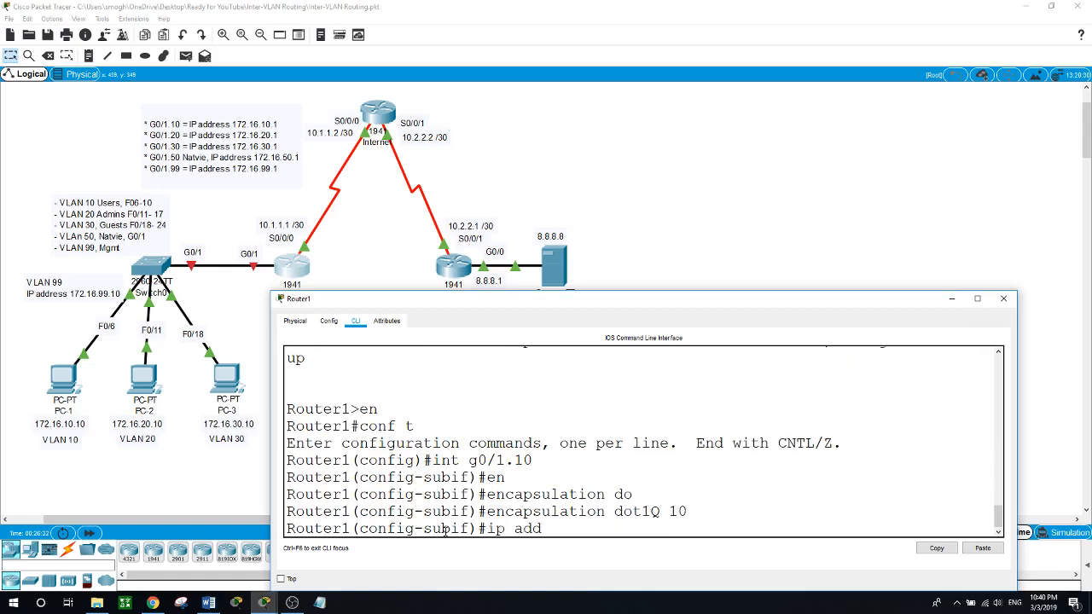
key(Tab)
text(1)
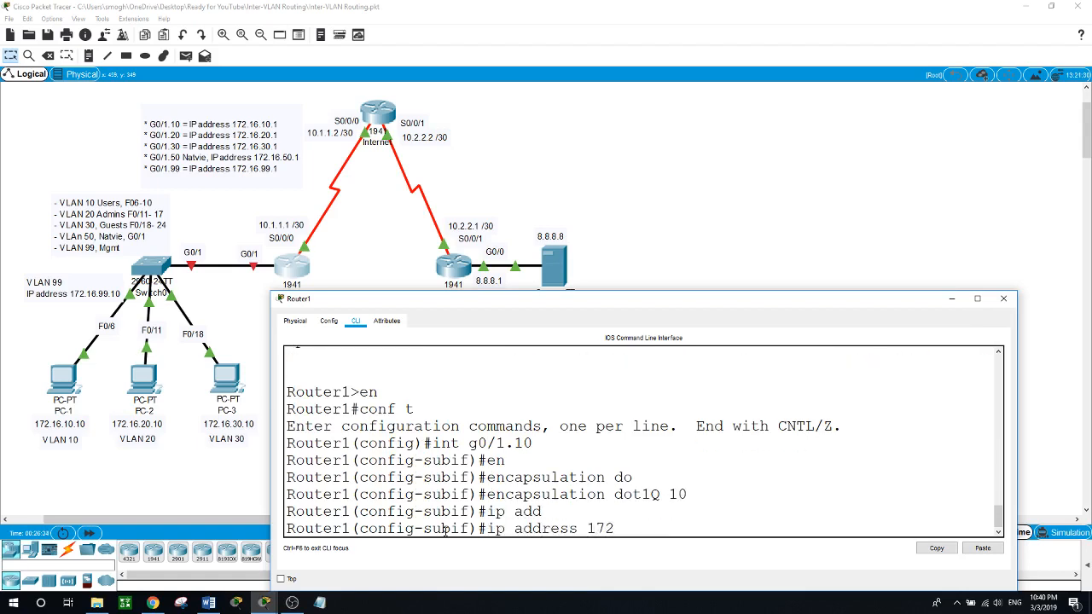
text(72.16.10.1 255.255.255)
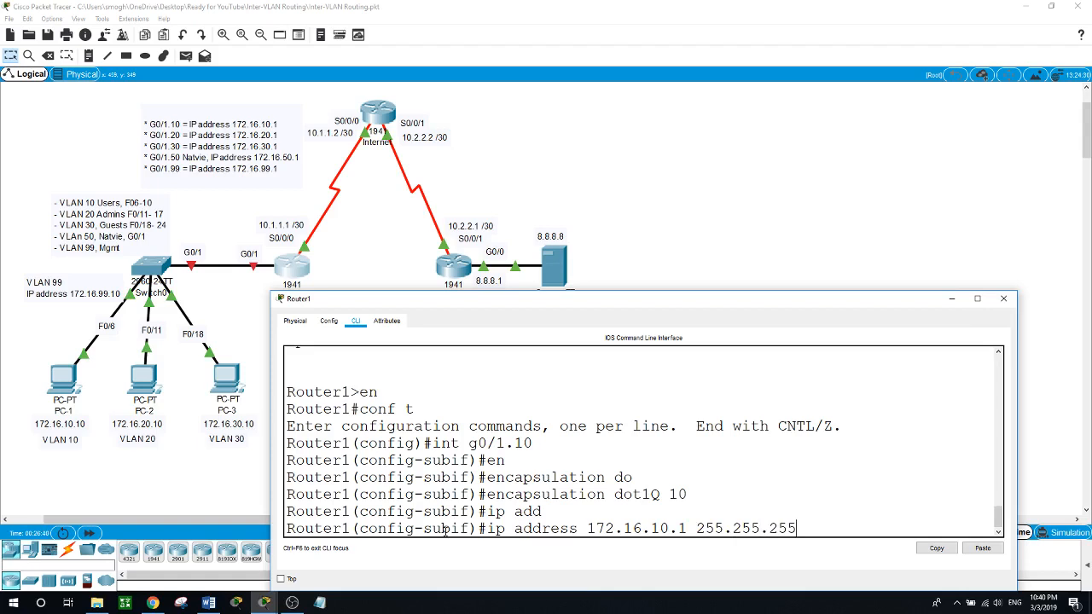
key(Return)
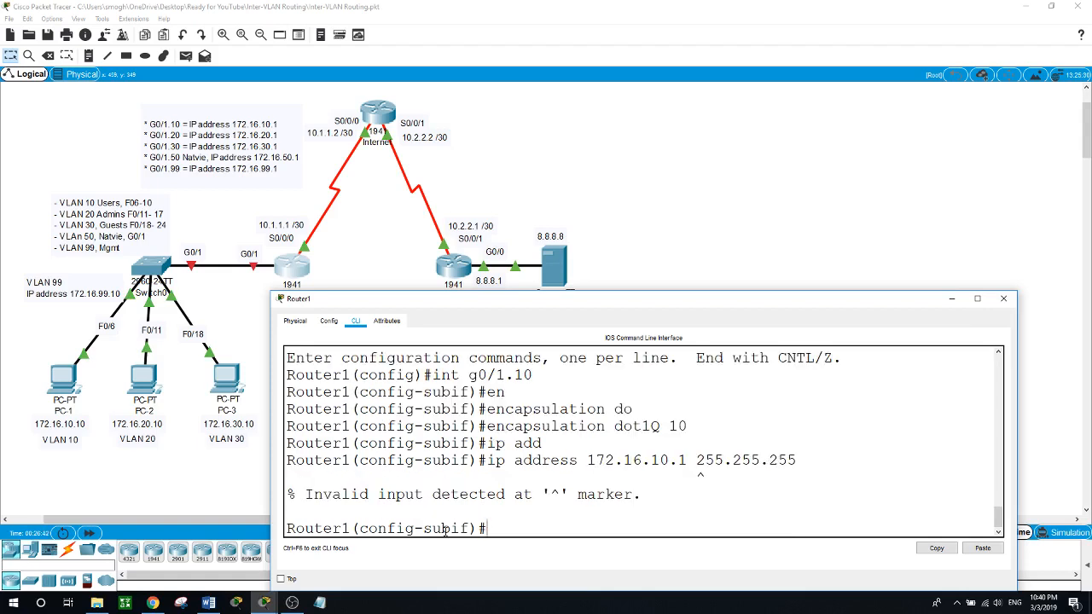
key(Up)
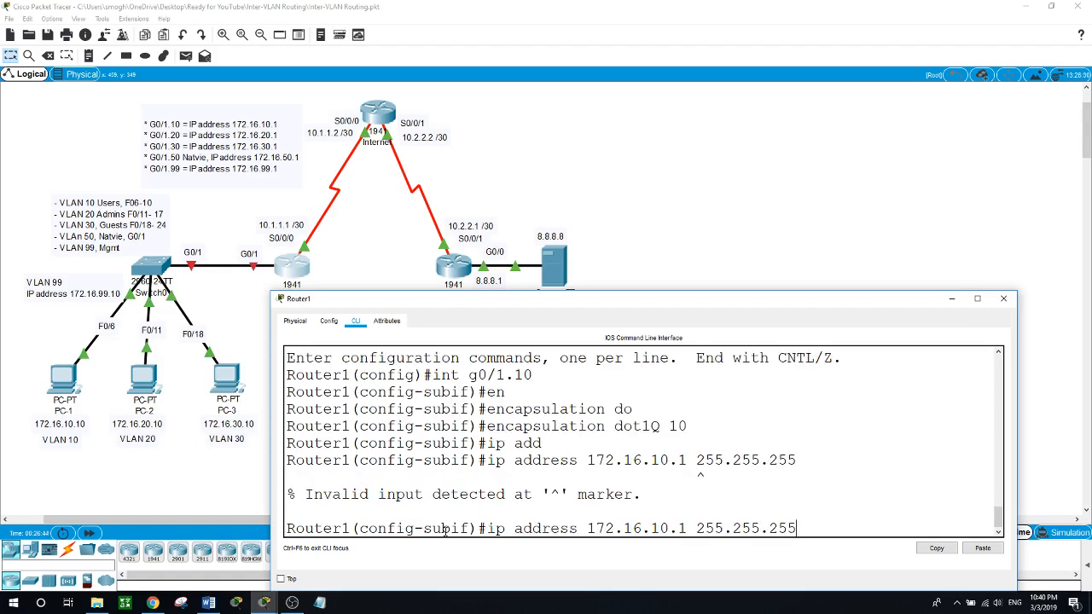
text(.0)
key(Return)
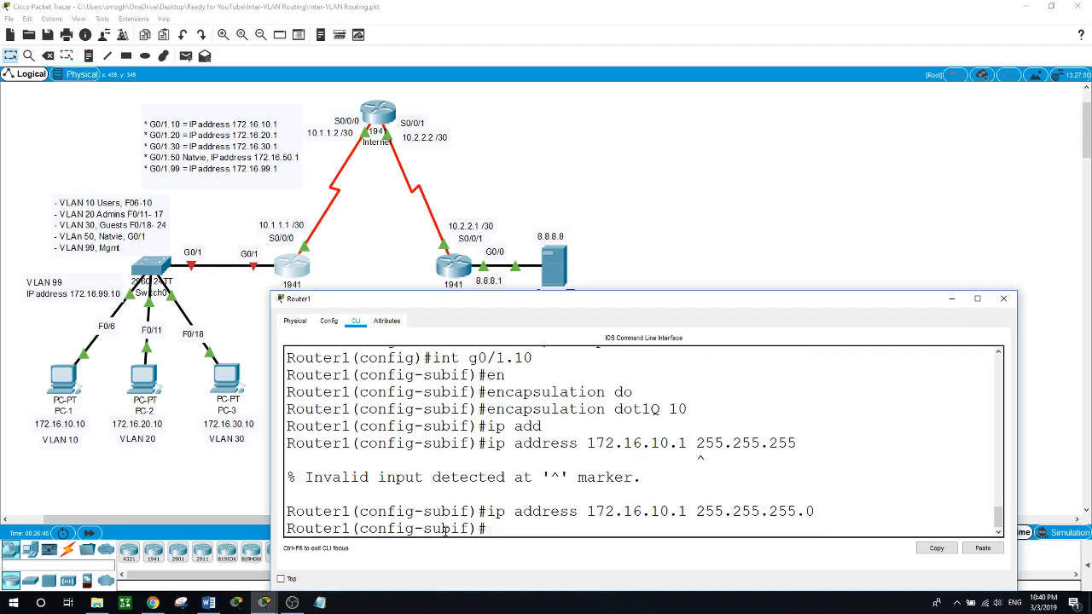
Create subinterface g0/1.20 and set its encapsulation to dot1Q with VLAN 20
text(int f)
key(BackSpace)
text(g0/1.20)
key(Return)
text(en)
key(Tab)
text(do)
key(Tab)
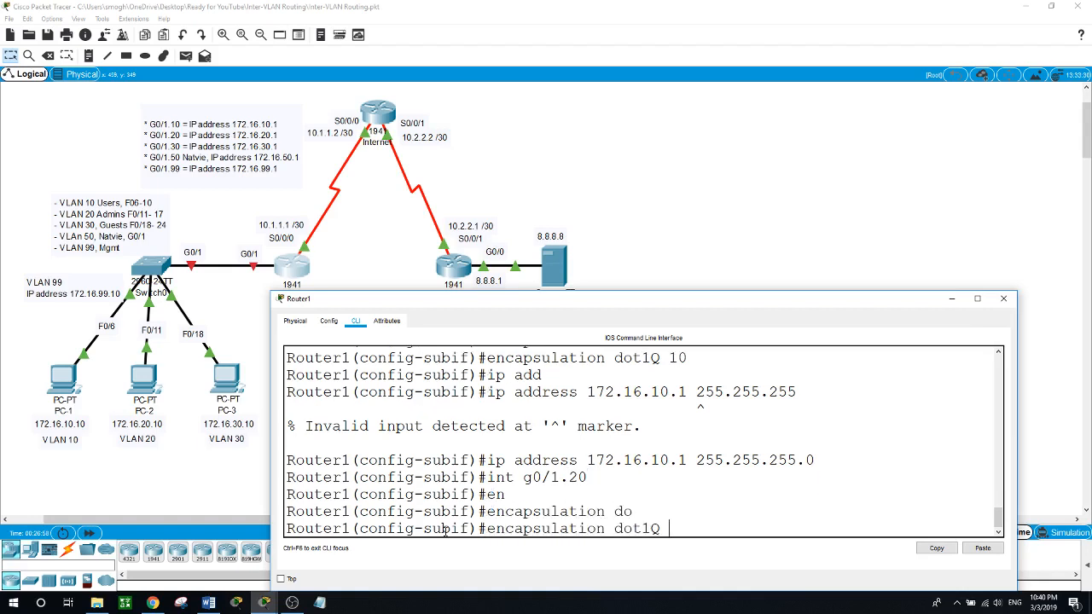
text(20)
key(Return)
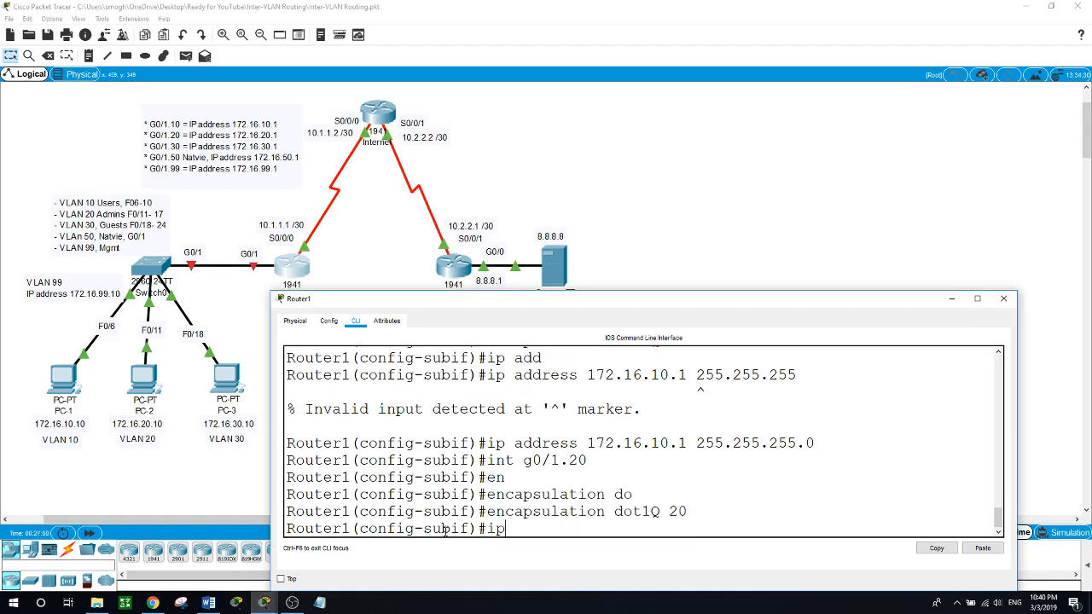
Assign IP address 172.16.20.1 with mask 255.255.255.0 to subinterface g0/1.20
text(ip ad)
key(Tab)
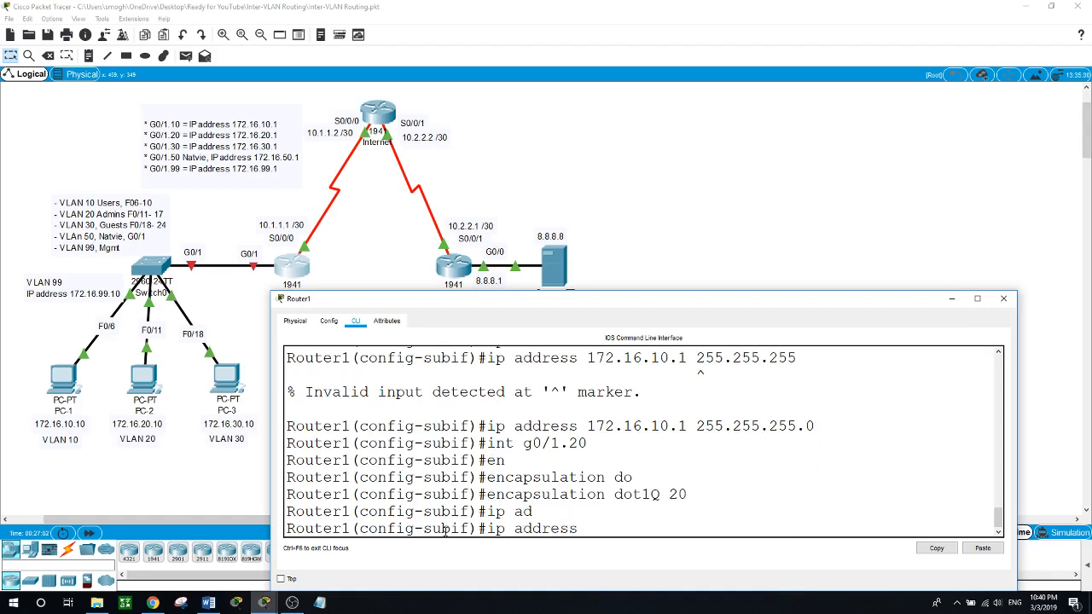
text(172)
text(6.20.1 255.255.255.0)
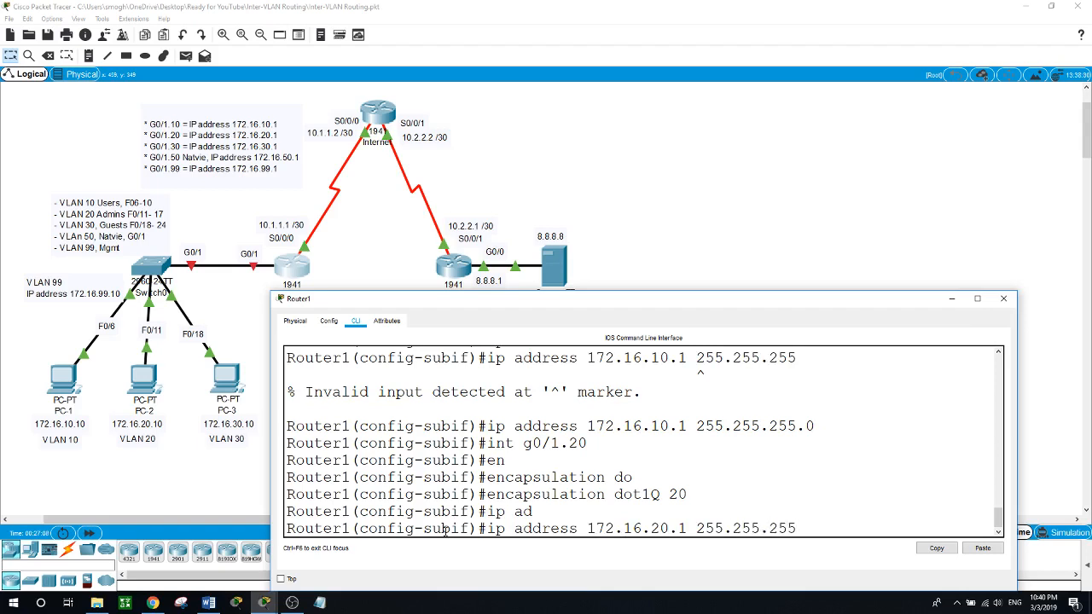
key(Return)
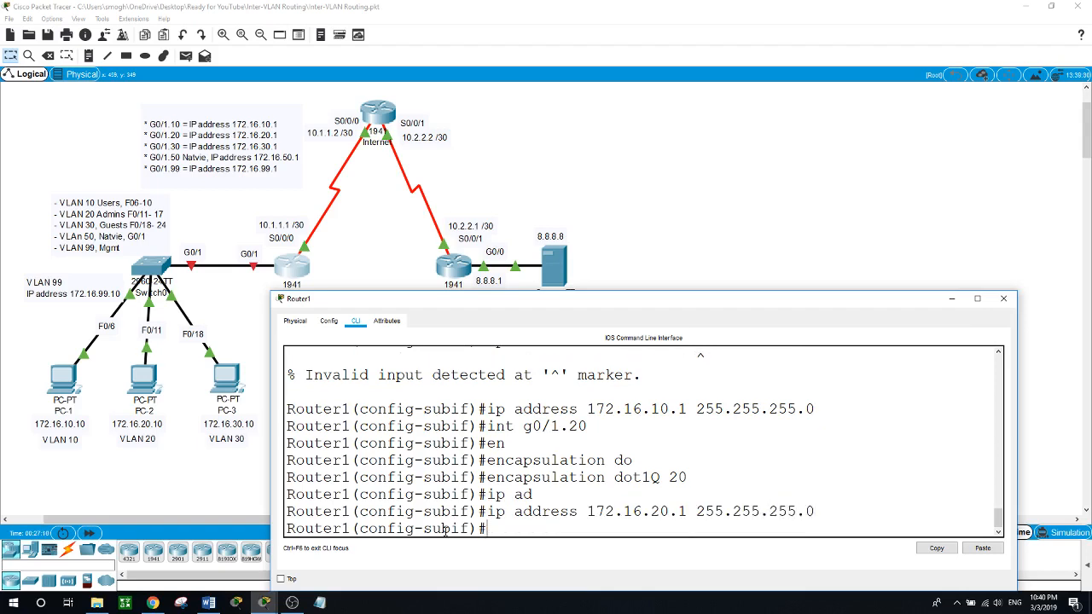
Create subinterface g0/1.30 and set its encapsulation to dot1Q with VLAN 30
text(int g0/1.30)
key(Return)
text(encapsulation )
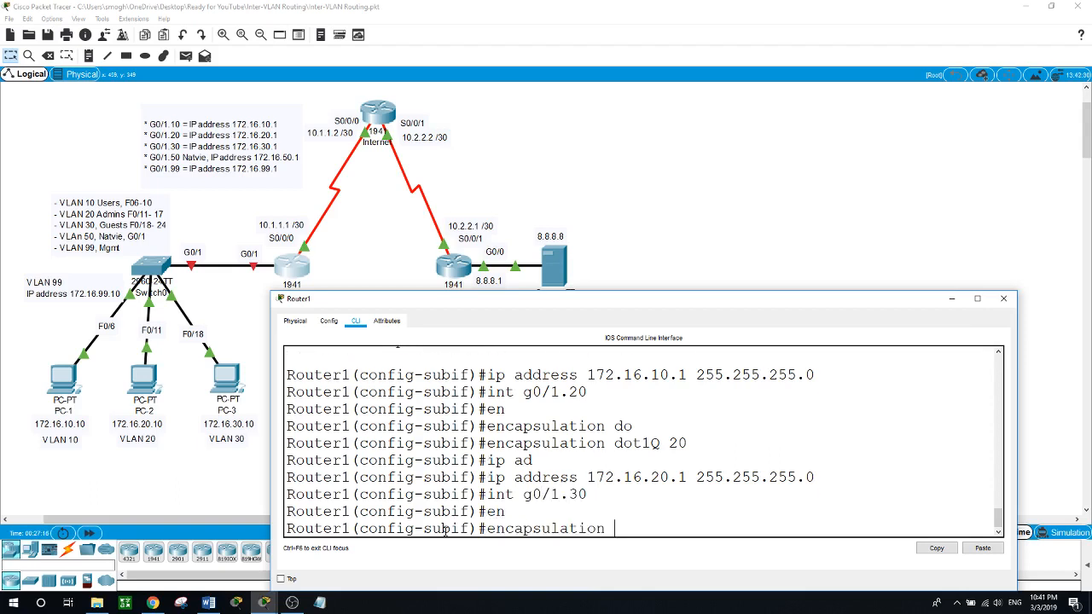
text(do)
key(Tab)
text(30)
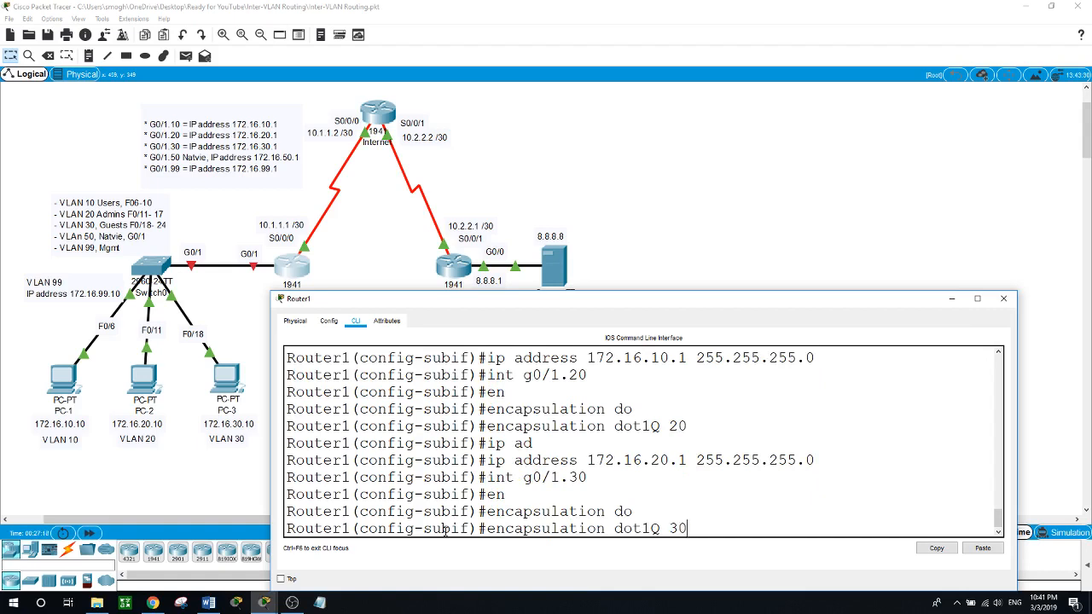
key(Return)
Assign IP address 172.16.30.1 with mask 255.255.255.0 to subinterface g0/1.30
text(ip ad)
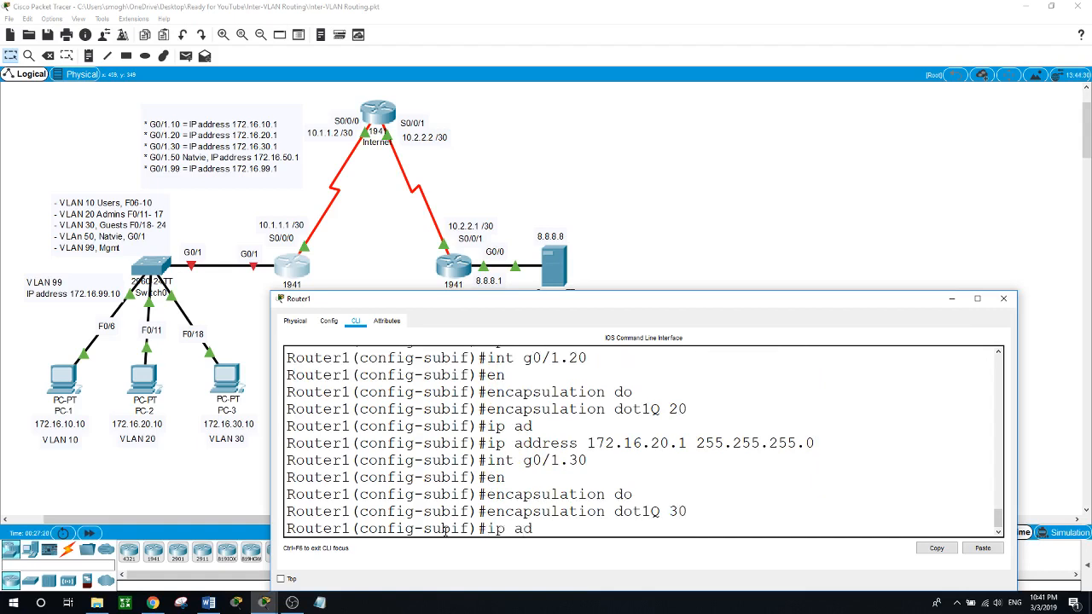
text(d)
key(Tab)
text(172.16.30)
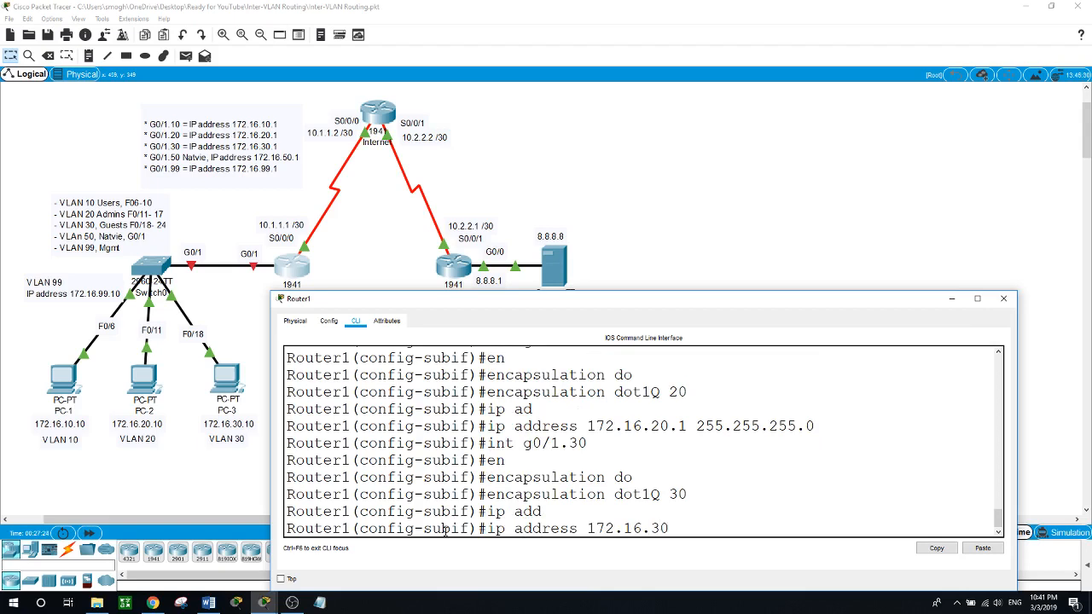
text(.1 255.255.255.0)
key(Return)
Create subinterface g0/1.50 and set its encapsulation to dot1Q with VLAN 50 as the native VLAN
text(int g0)
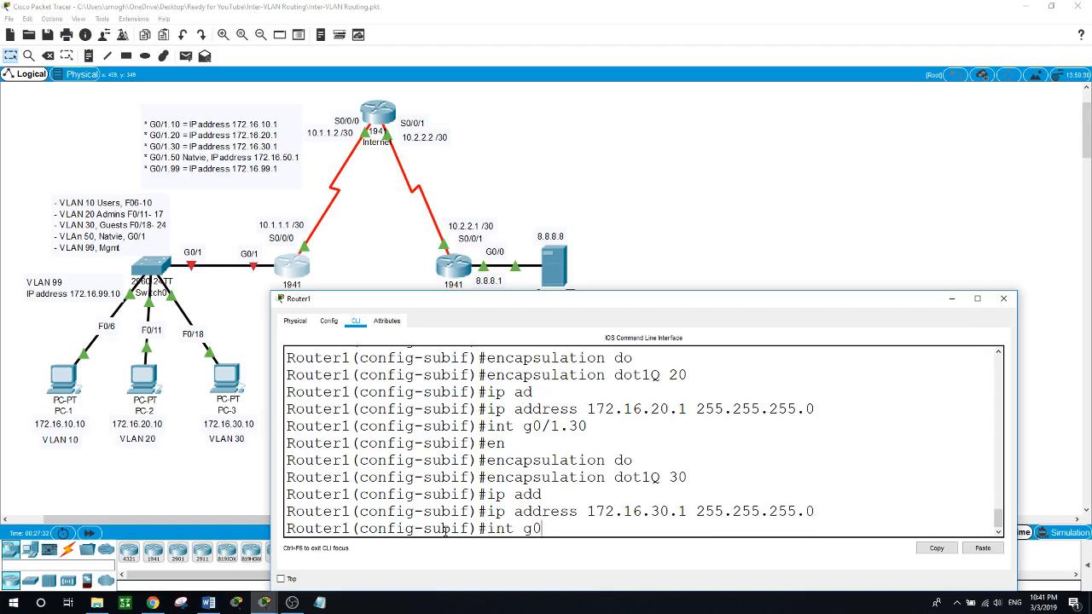
text(/1.50)
key(Return)
text(end)
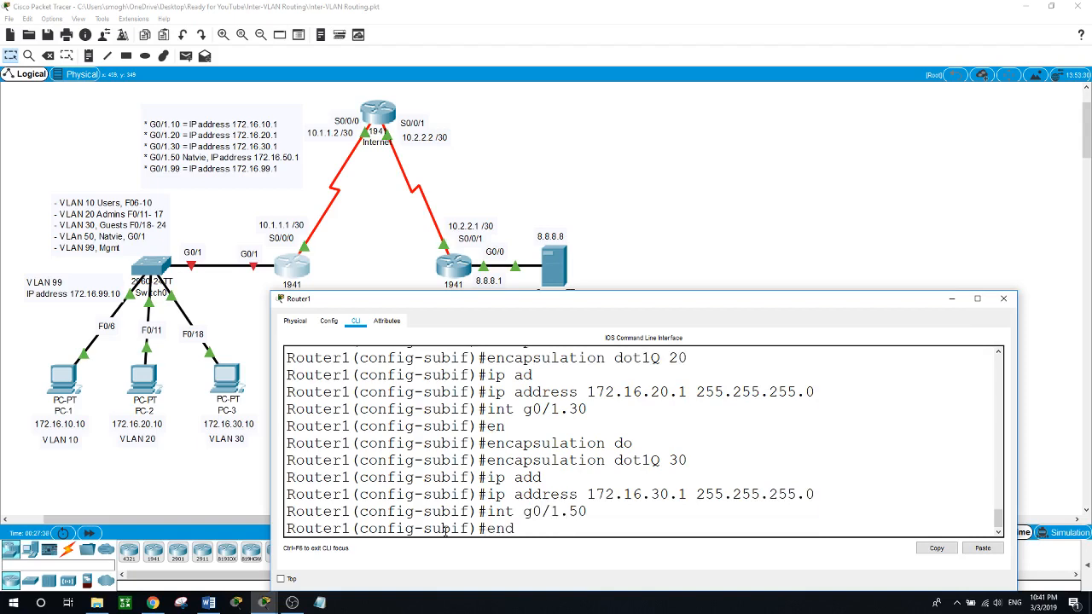
key(Return)
text(en)
text(c)
key(Tab)
text(do)
key(Tab)
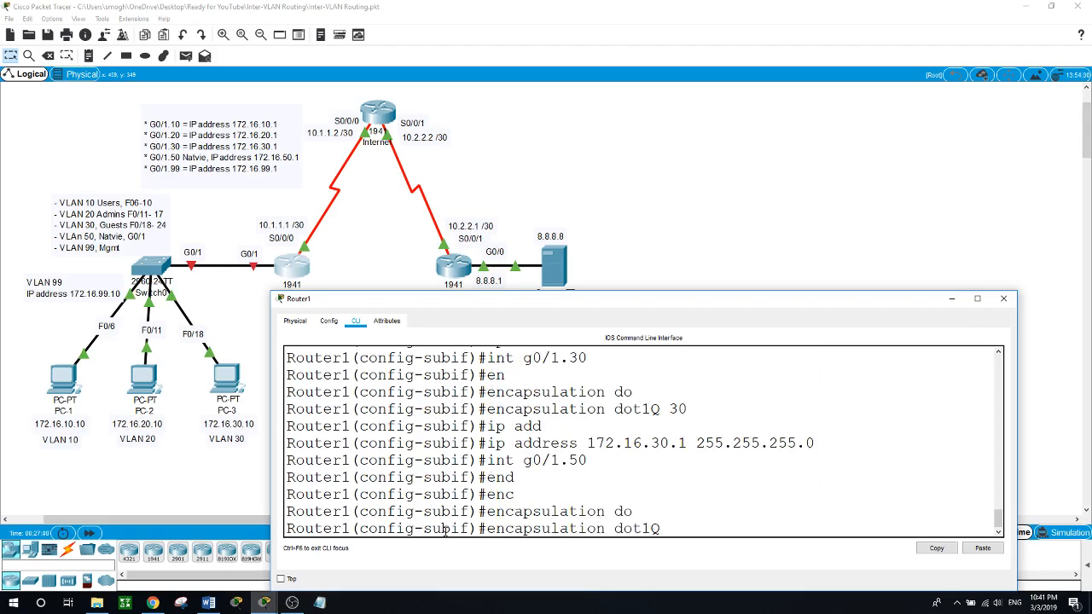
text(50 nat)
key(Tab)
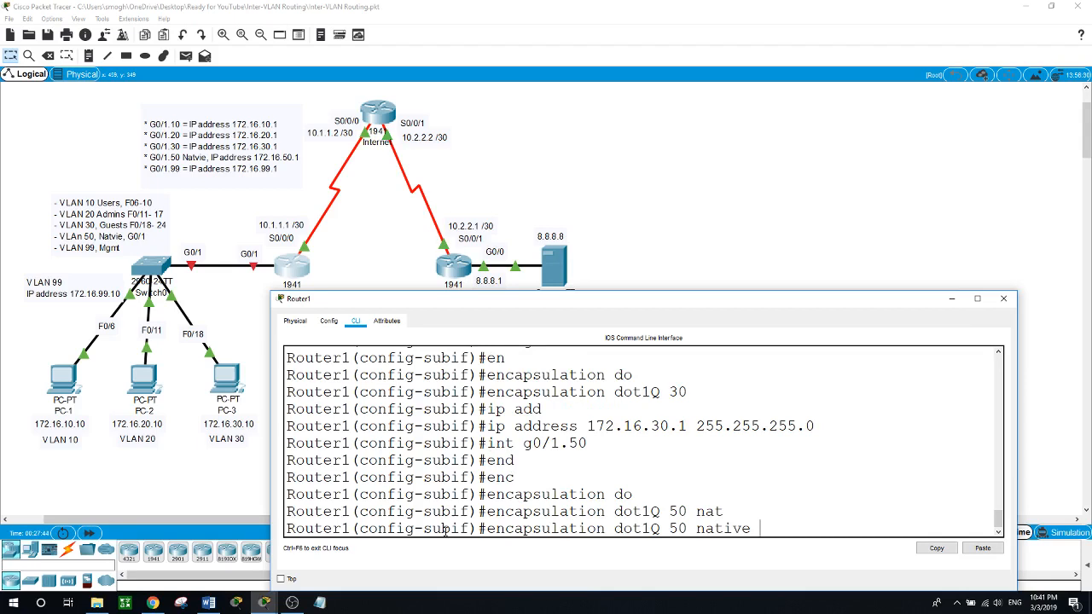
key(Return)
Assign IP address 172.16.50.1 with mask 255.255.255.0 to the native VLAN subinterface g0/1.50
text(ip add)
key(Tab)
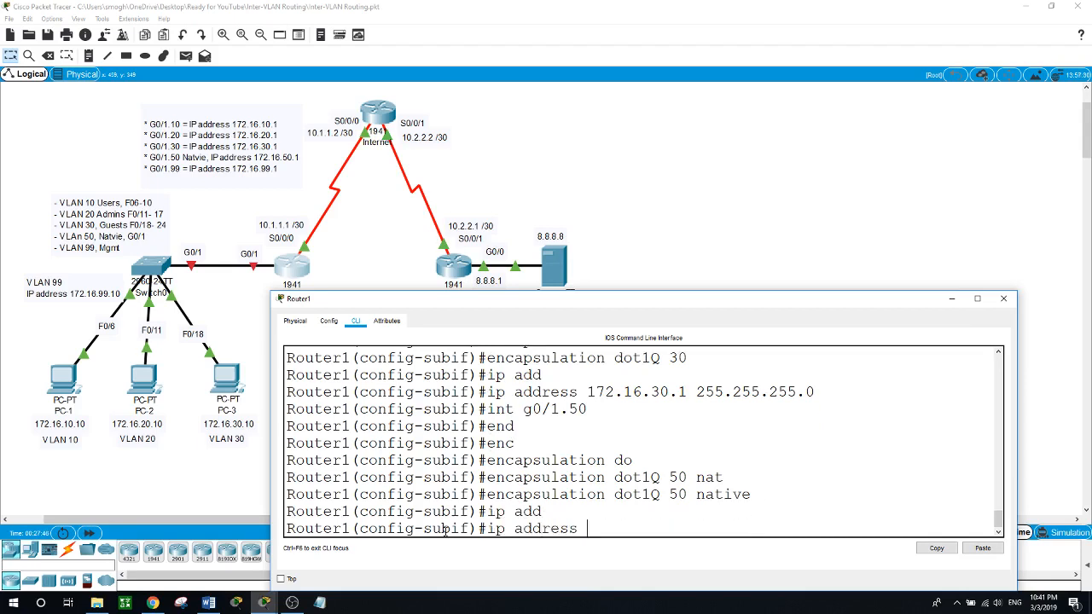
text(172.16.50.1 255.255.255.0)
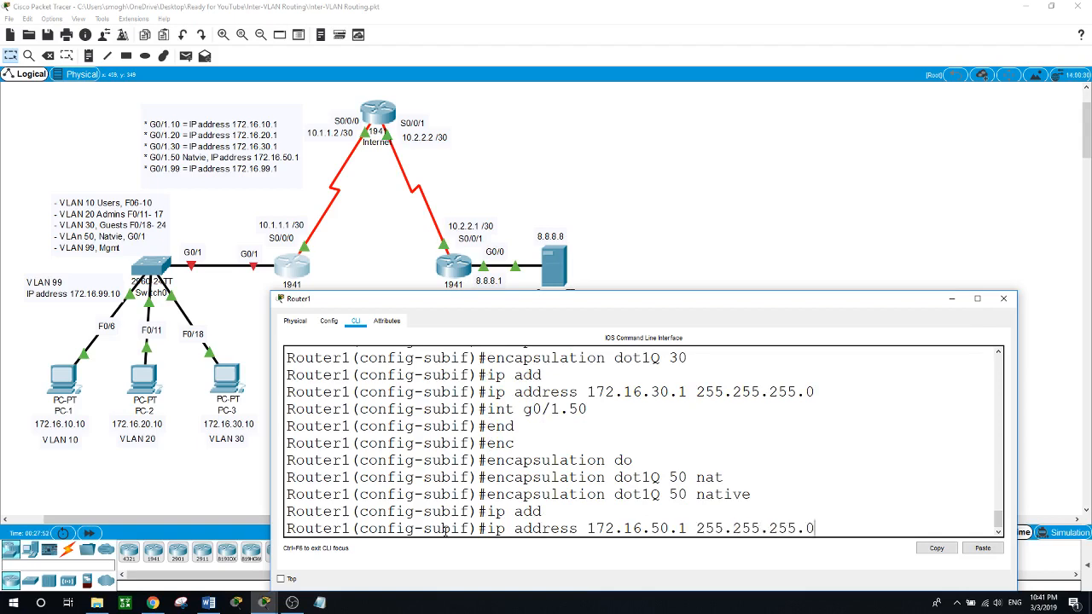
key(Return)
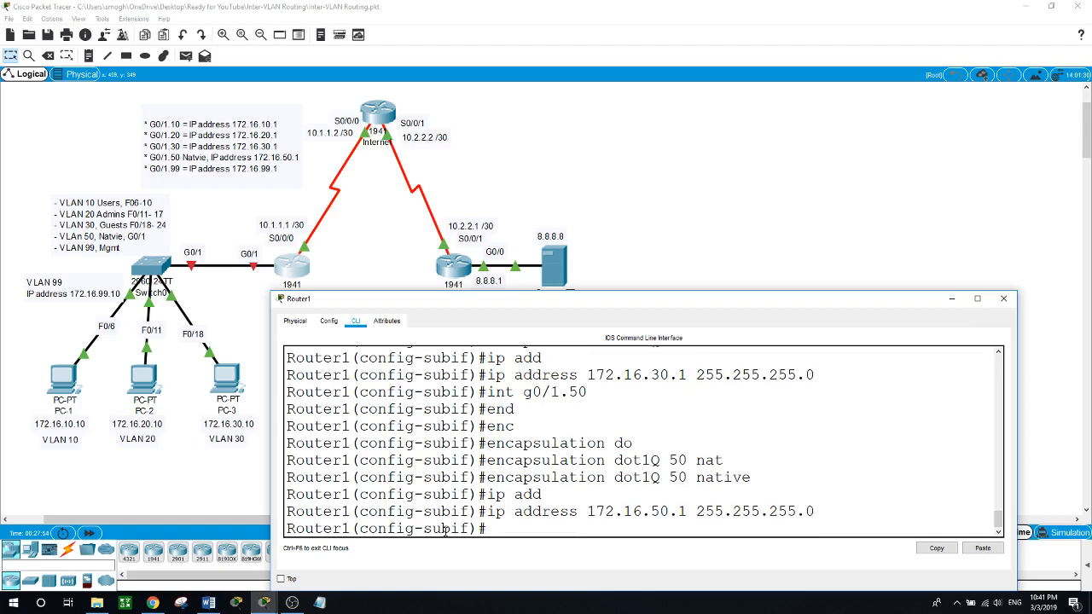
Create subinterface g0/1.99 and set its encapsulation to dot1Q with VLAN 99
text(int g0/1.99)
key(Return)
text(enc)
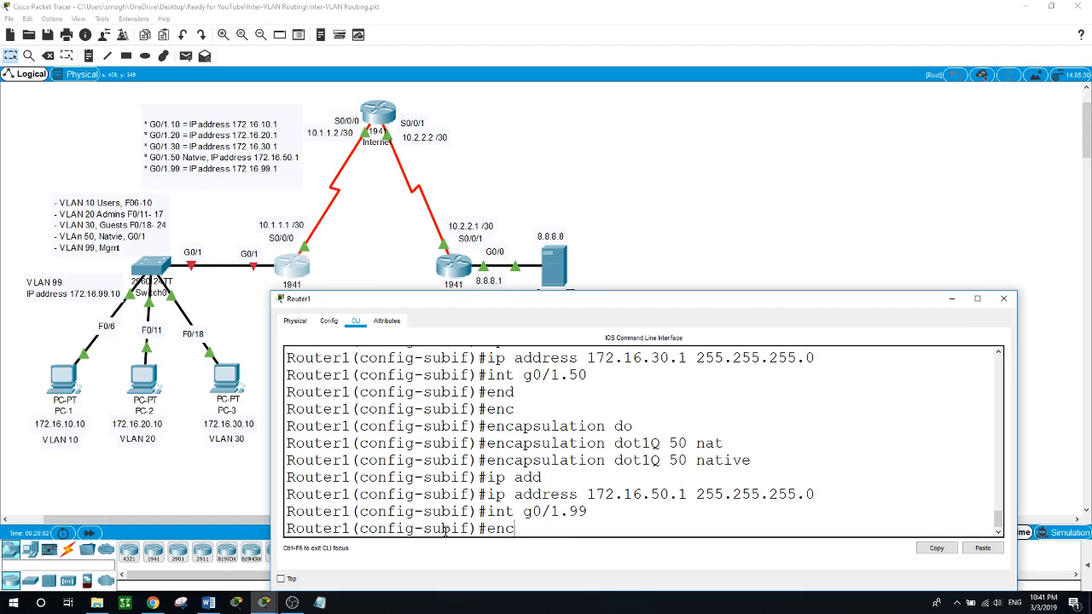
key(Tab)
text(do)
key(Tab)
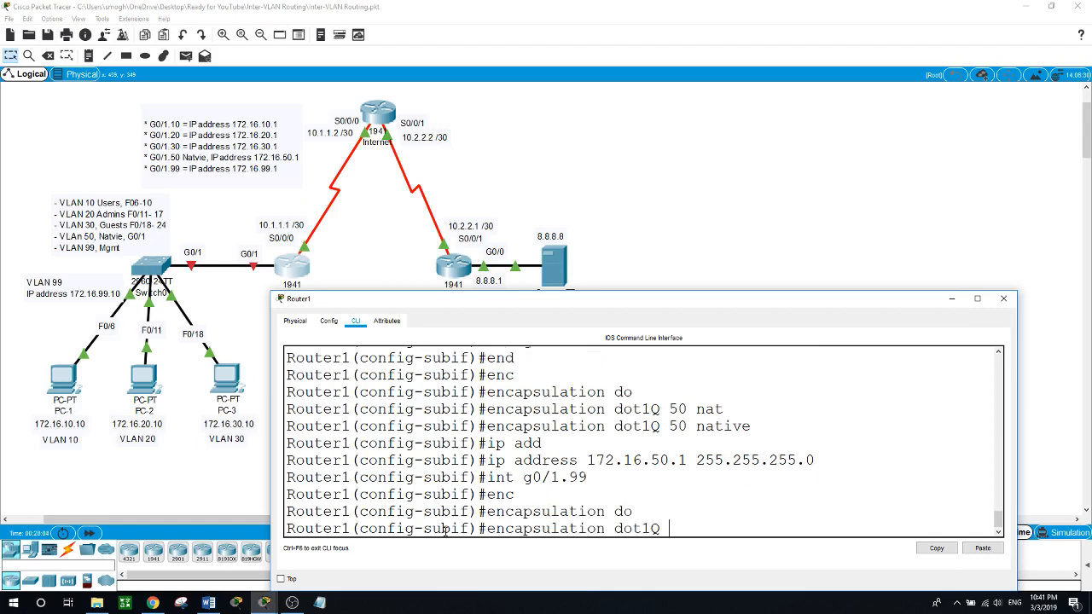
text(99)
key(Return)
Assign IP address 172.16.99.1 with mask 255.255.255.0 to subinterface g0/1.99
text(ip)
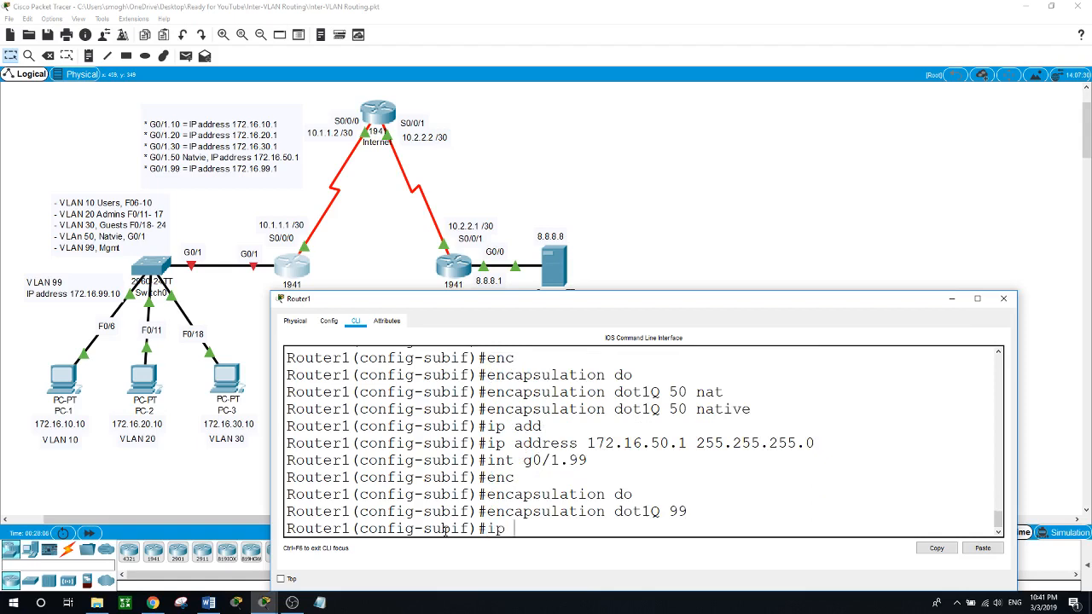
text(do)
key(BackSpace)
key(BackSpace)
key(Tab)
text(a)
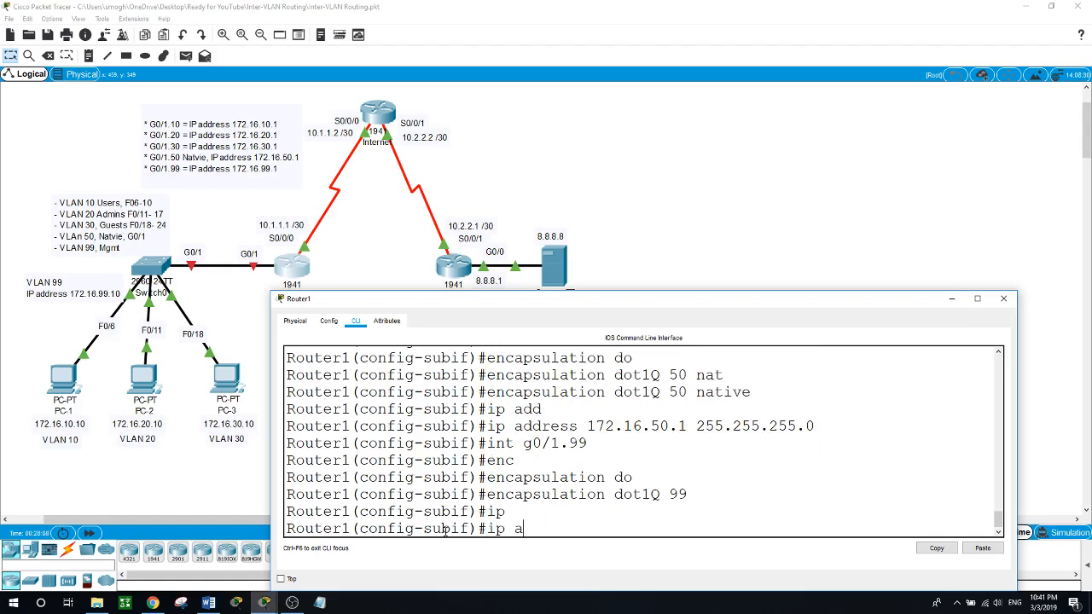
text(d)
key(Tab)
text(1)
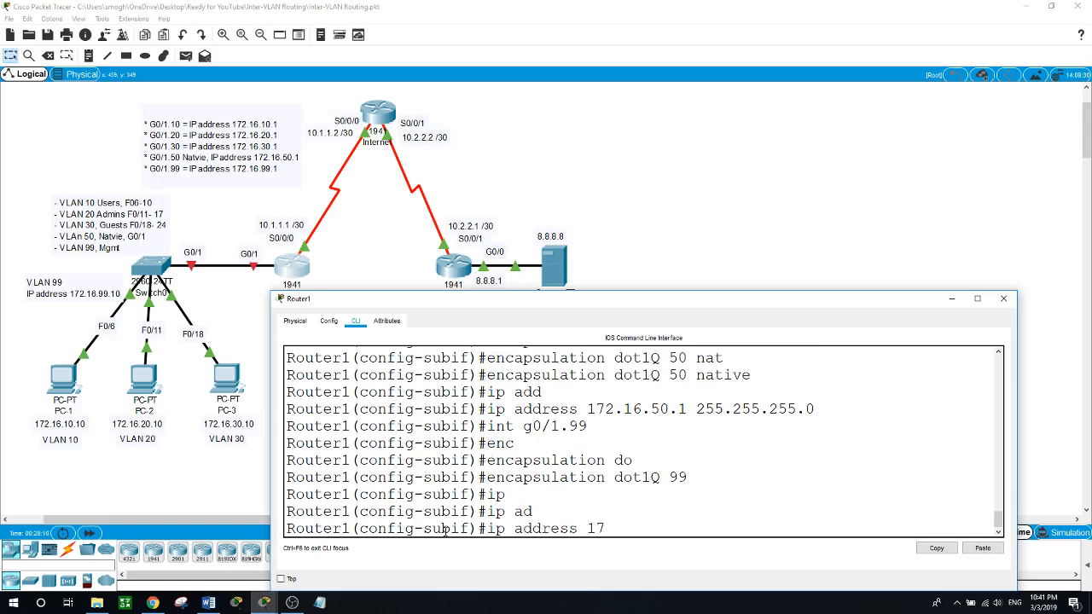
text(72.16.99.1 2552)
key(BackSpace)
text(.255.255.0)
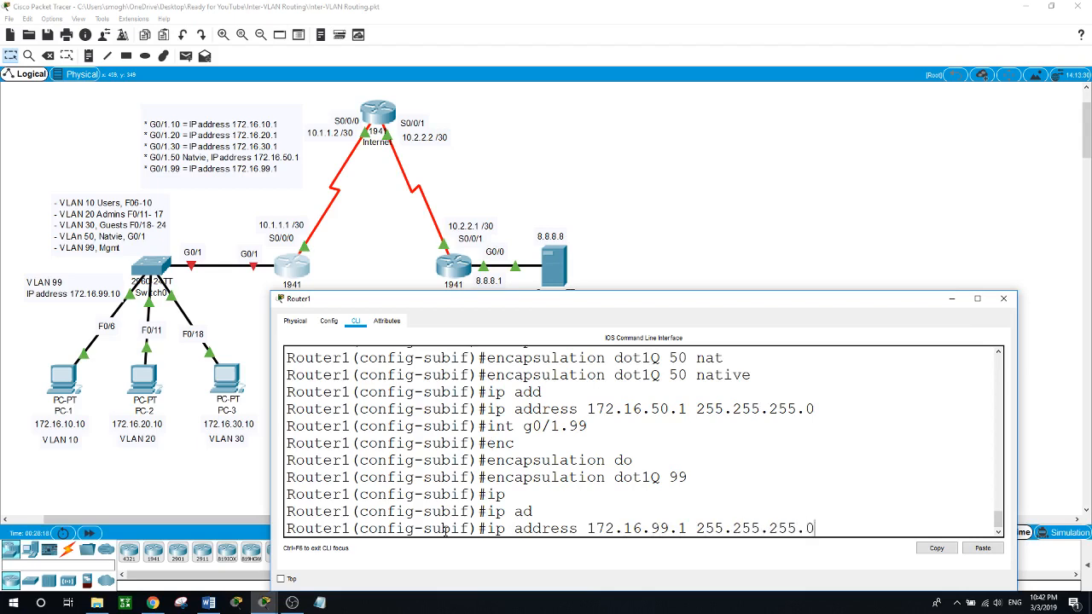
key(Return)
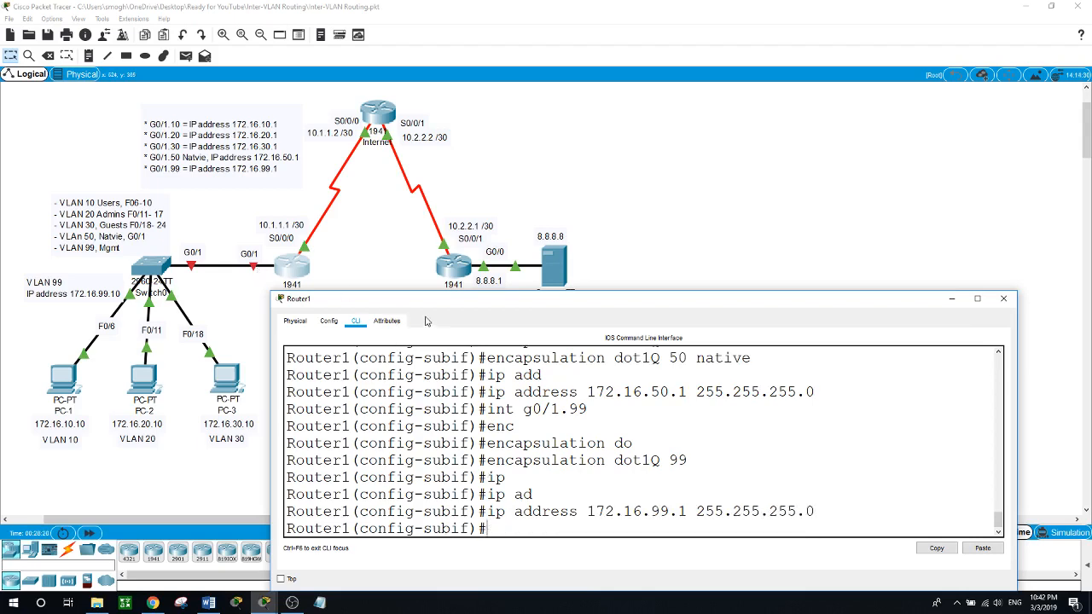
Open the command line of Switch0 and enter global configuration mode
click(145, 270)
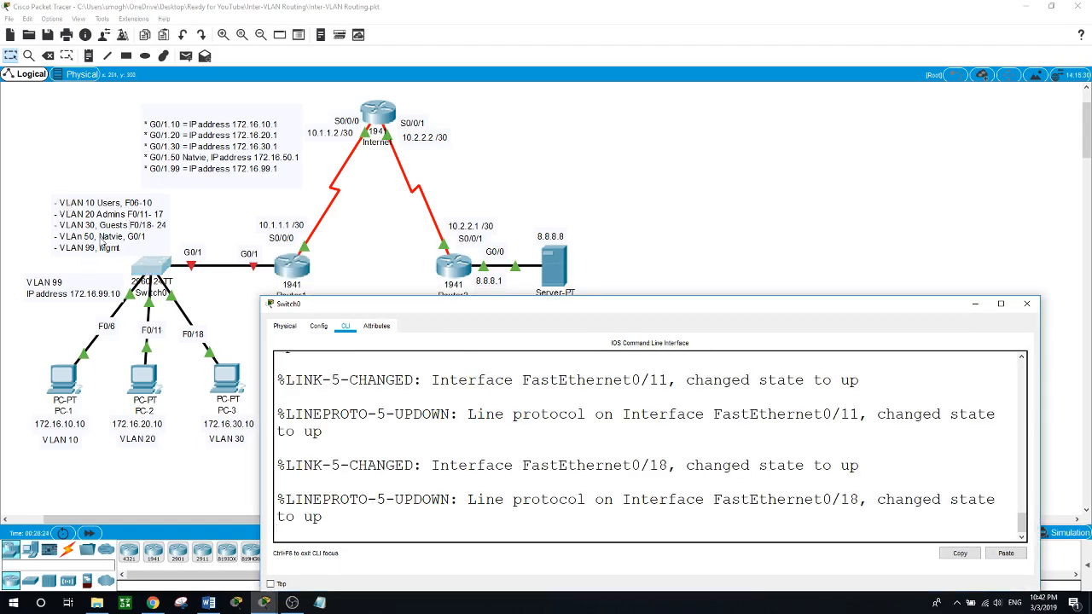
key(Return)
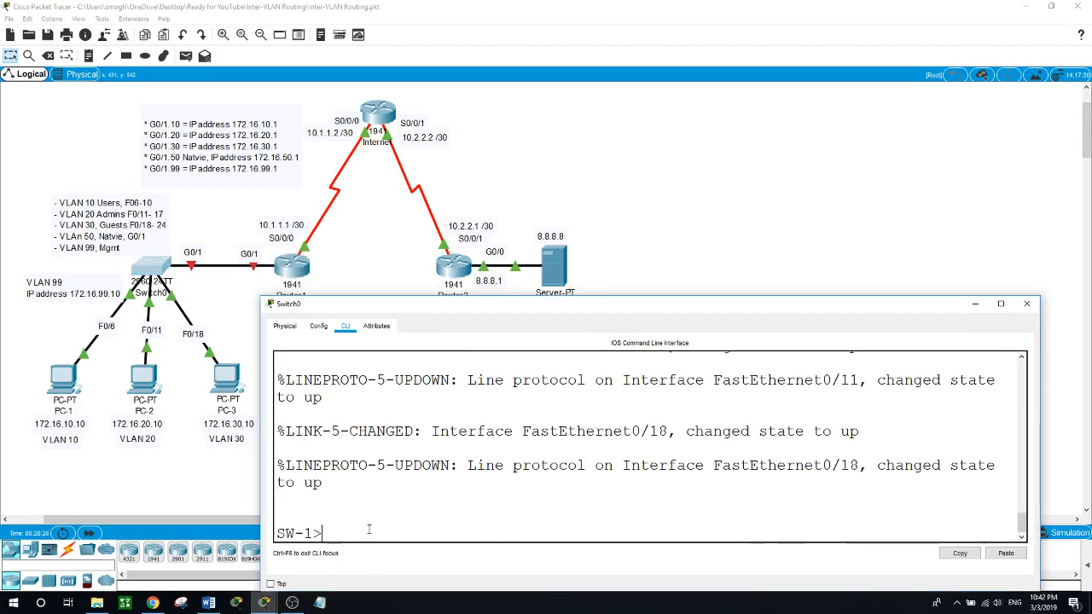
text(en)
key(Return)
text(conf t)
key(Return)
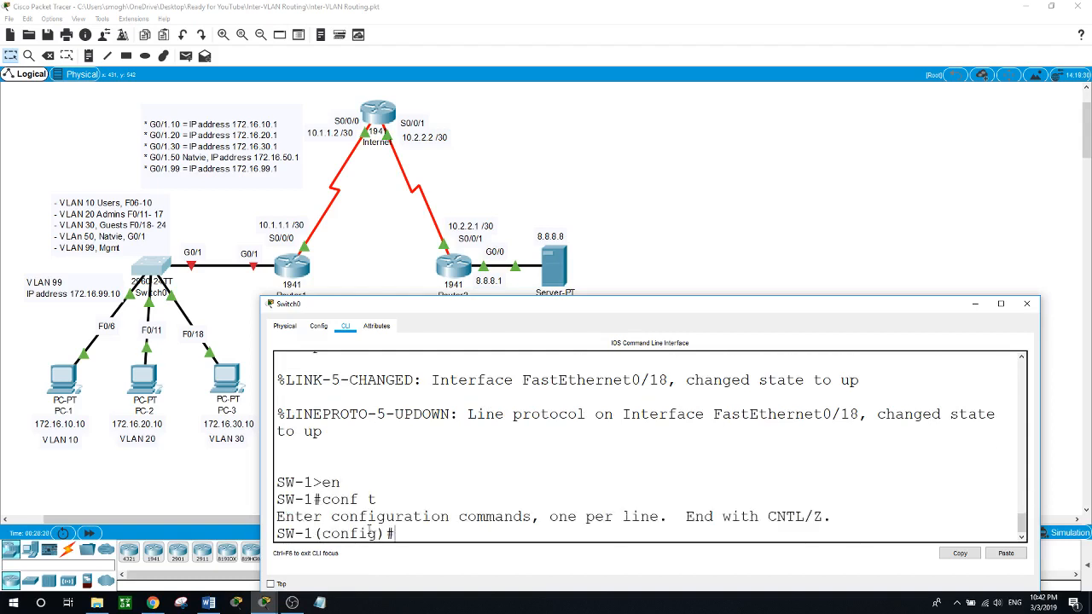
Create VLAN 10 on the switch and name it Users
text(van 10)
key(Return)
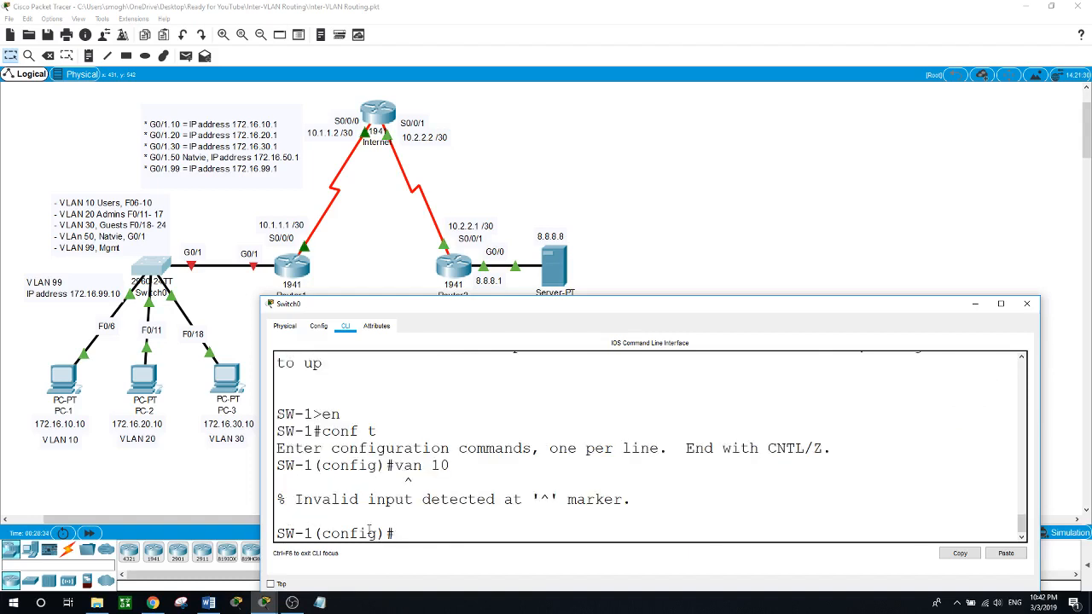
text(vlan 10)
key(Return)
text(name)
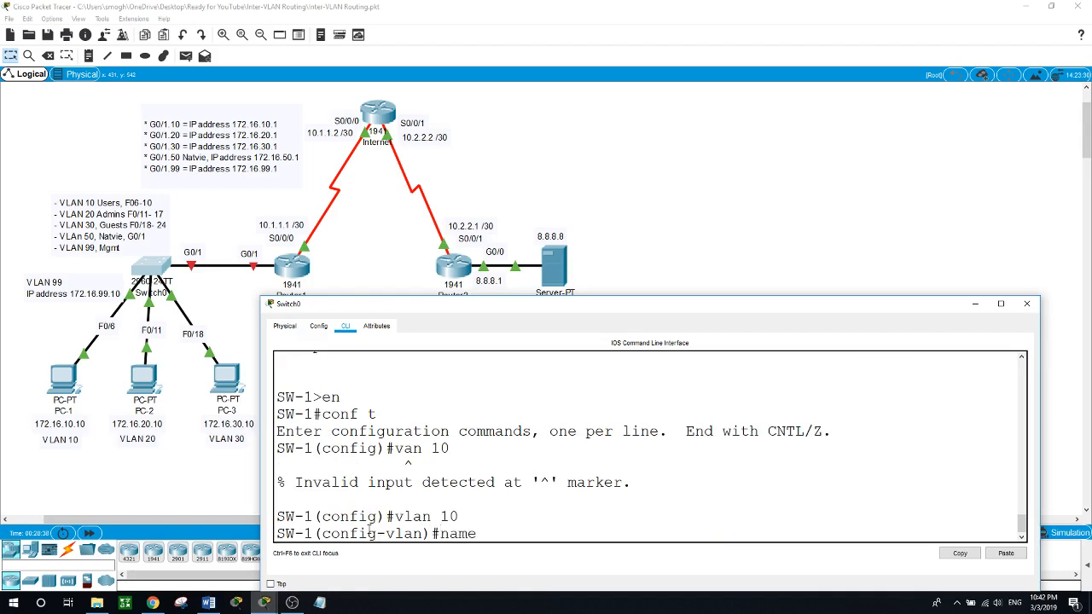
text( User)
key(BackSpace)
key(BackSpace)
text(wer)
key(BackSpace)
key(BackSpace)
key(BackSpace)
text(ers)
key(Return)
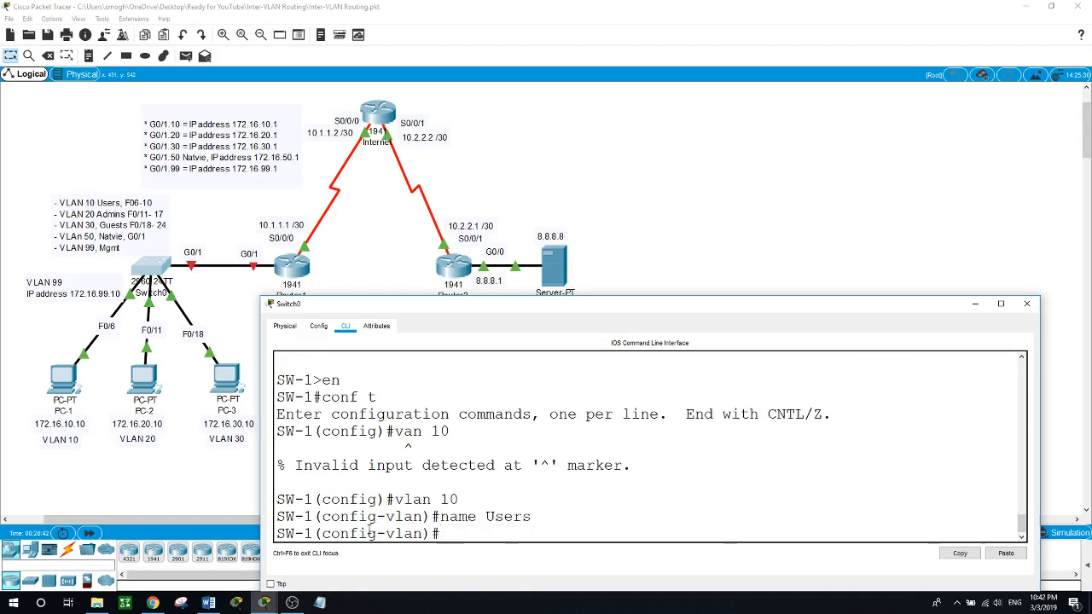
Create VLAN 20 on the switch and name it Admins
text(vlan 20)
key(Return)
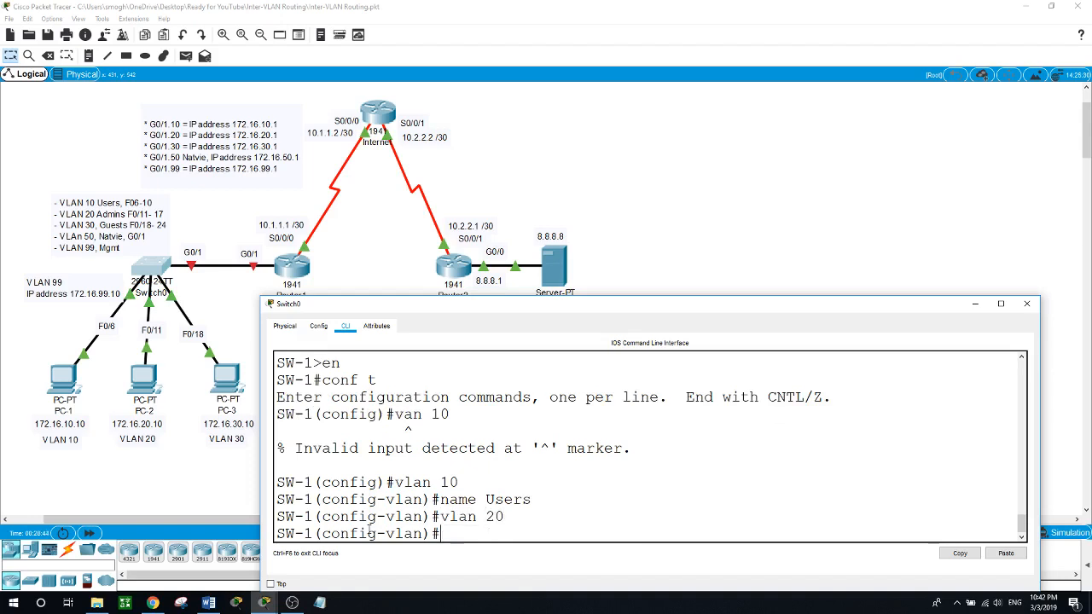
text(name Admins)
key(Return)
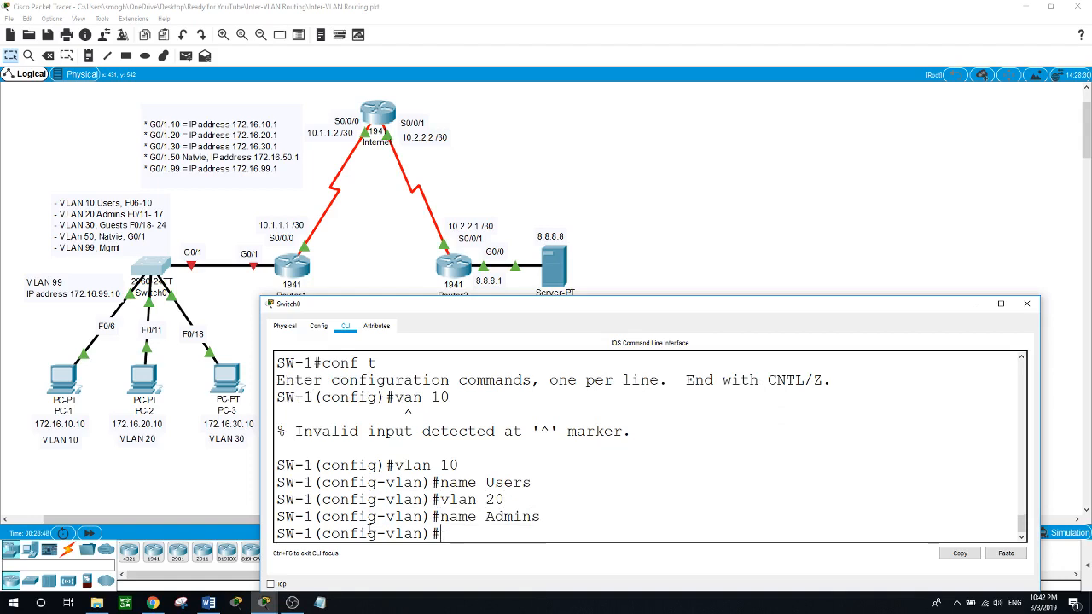
Create VLAN 30 on the switch and name it Guests
text(vlan 30)
key(Return)
text(name)
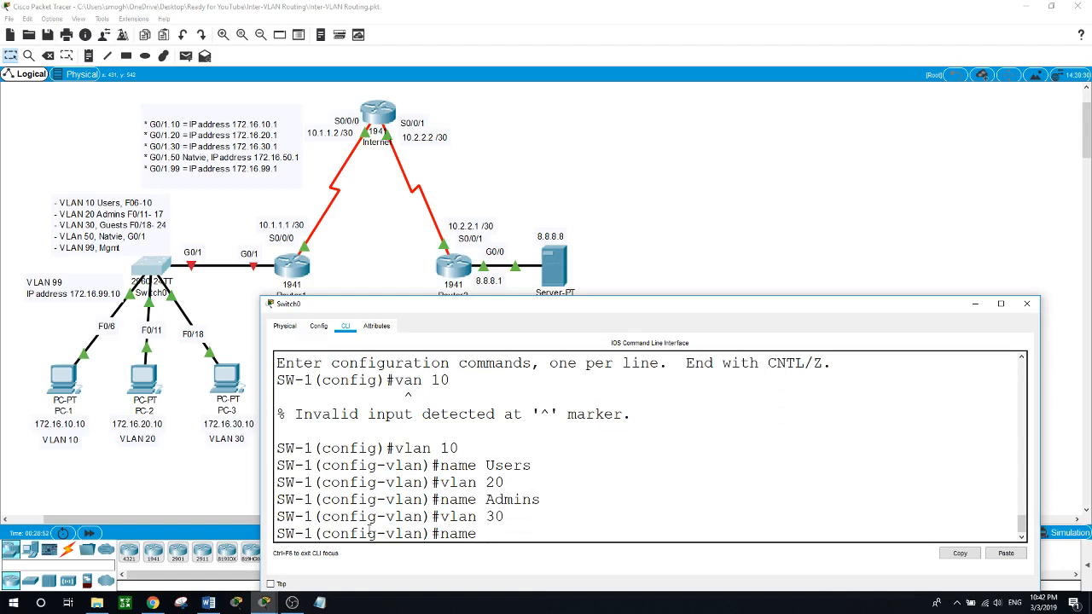
text( Guests)
key(Return)
Create VLAN 50 on the switch and name it Native
text(vlan )
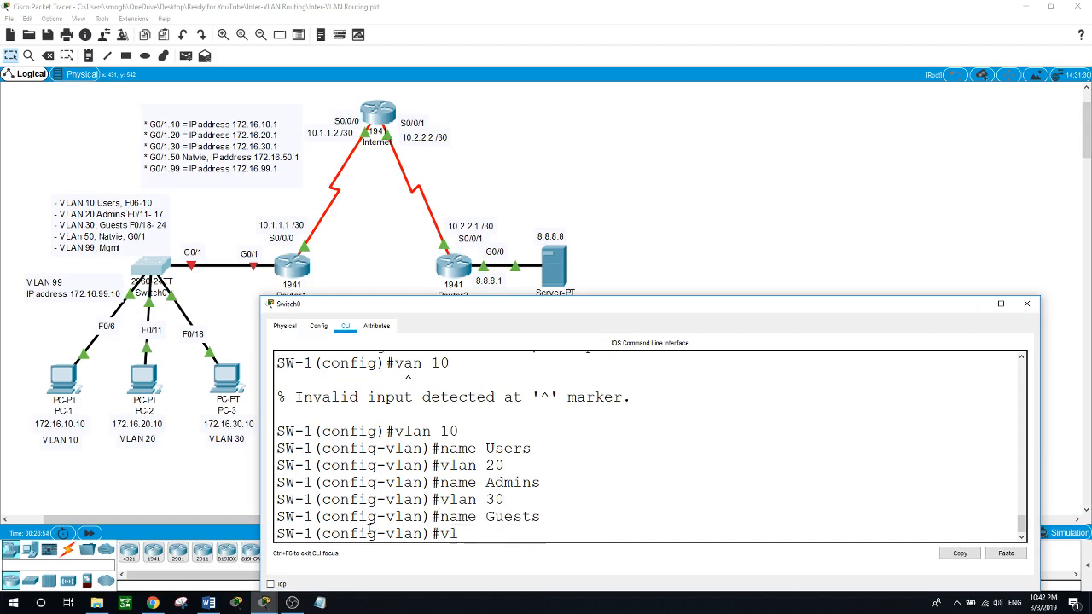
text(50)
key(Return)
text(name )
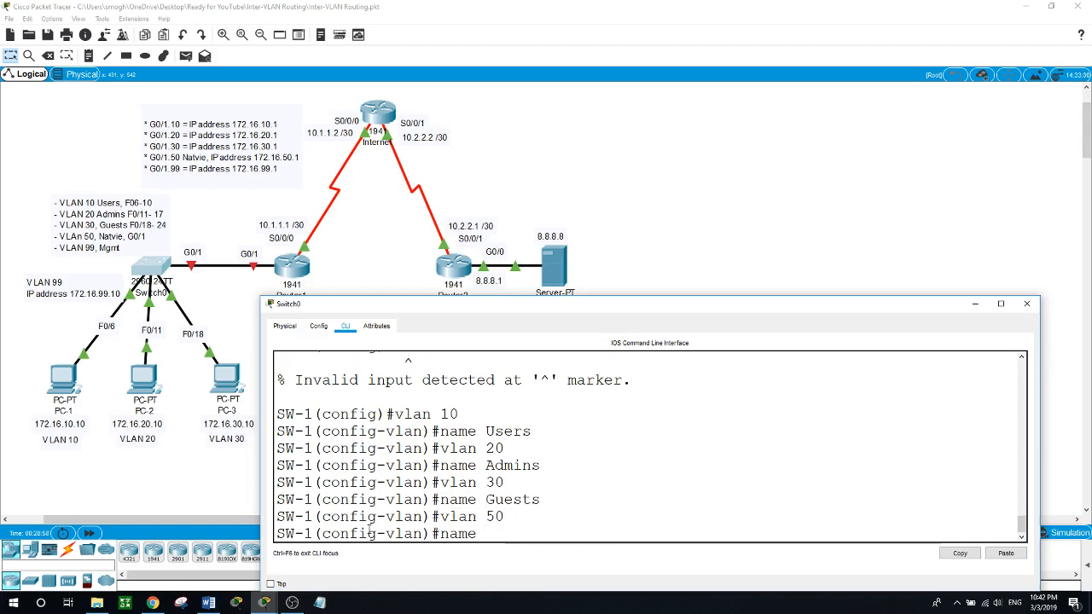
text(Native)
key(Return)
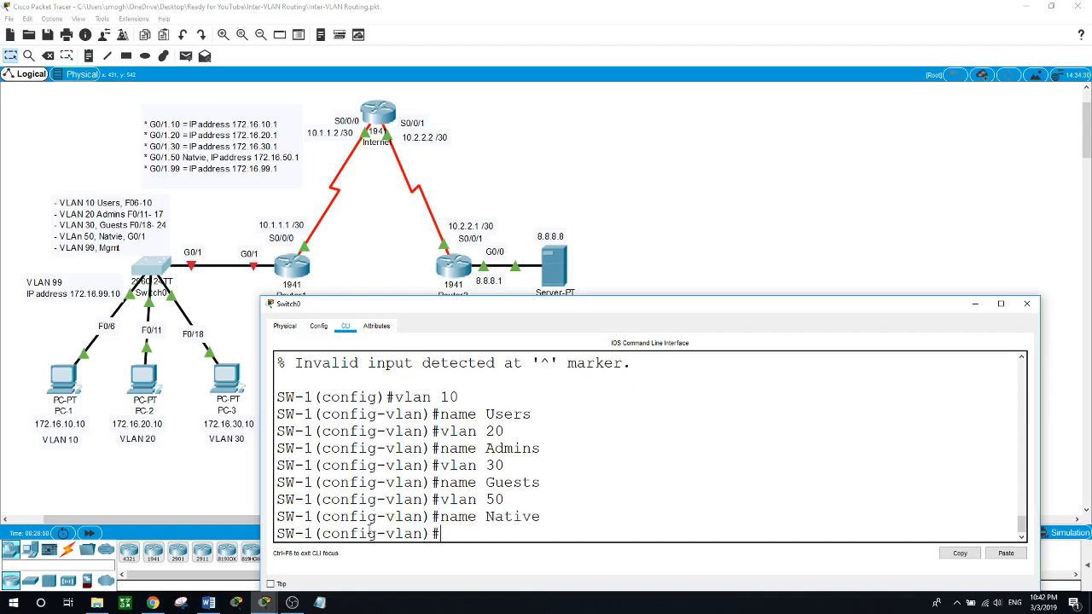
Create VLAN 99 on the switch, name it Mgmt, and return to global configuration mode
text(vlan 99)
key(Return)
text(name)
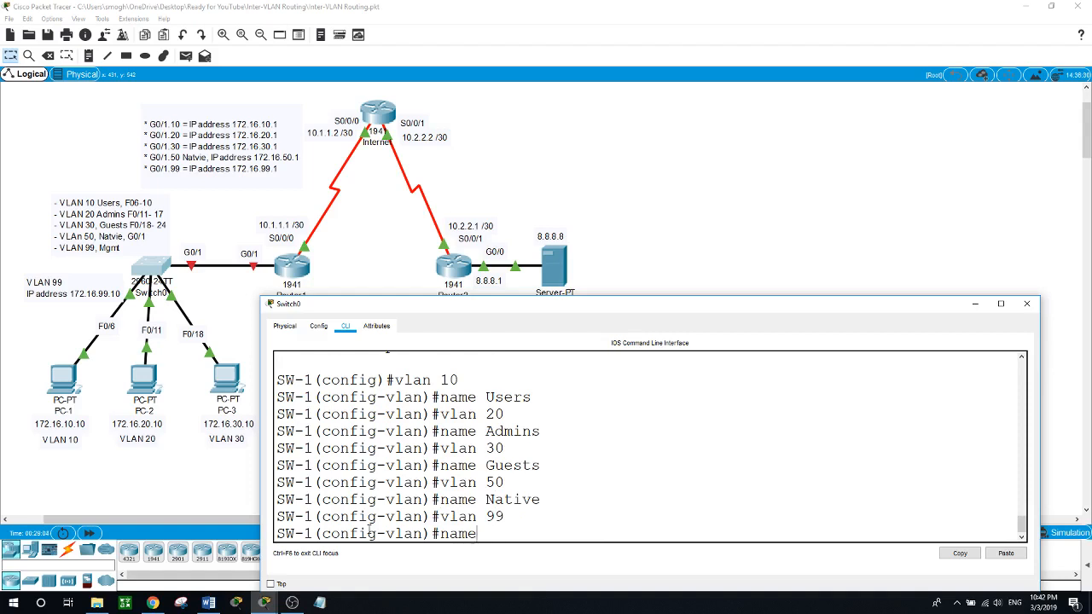
text( Mgmt)
key(Return)
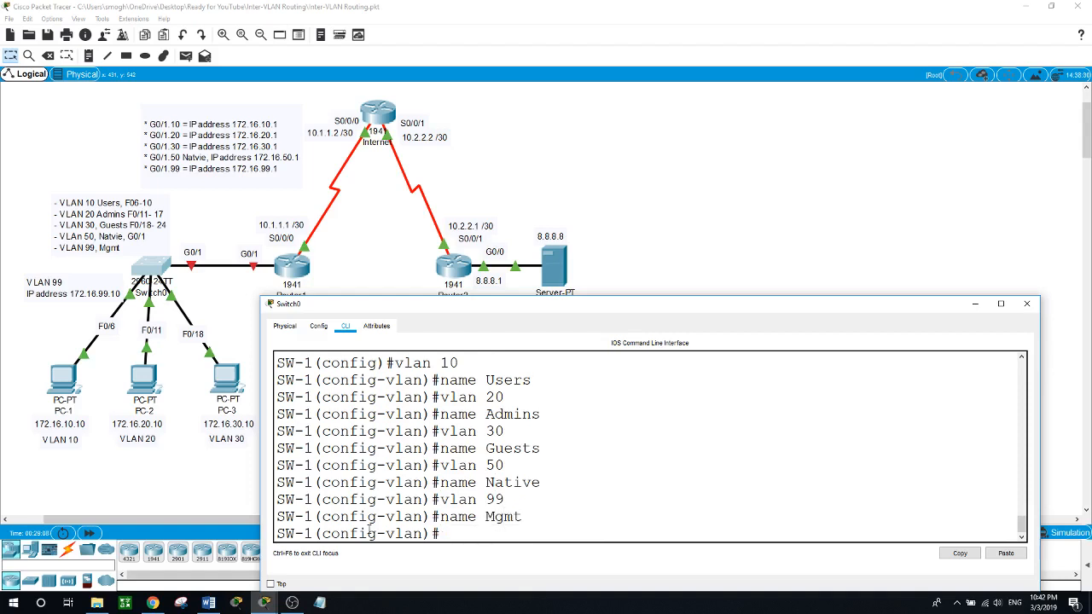
text(exit)
key(Return)
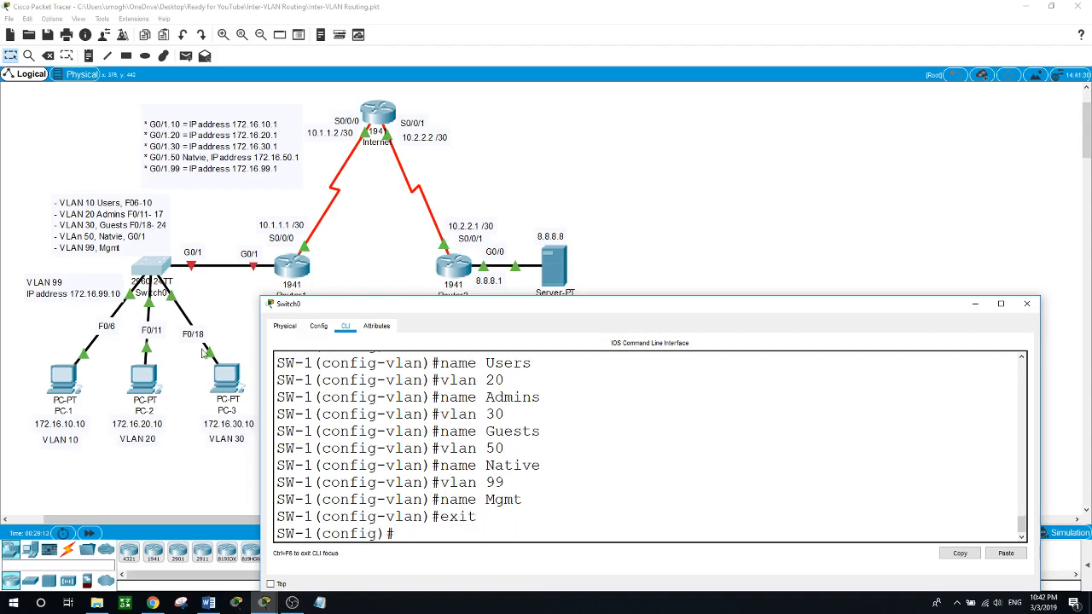
Assign IP address 172.16.99.10 with mask 255.255.255.0 to the switch's VLAN 99 interface and leave interface configuration
text(int vlan 99)
key(Return)
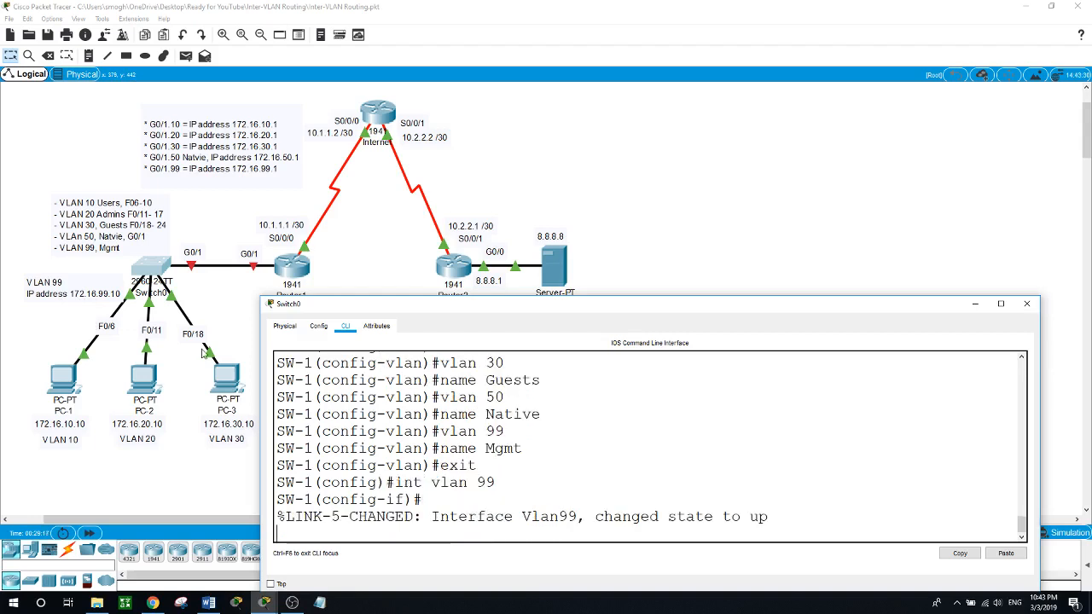
key(Return)
text(ip addres)
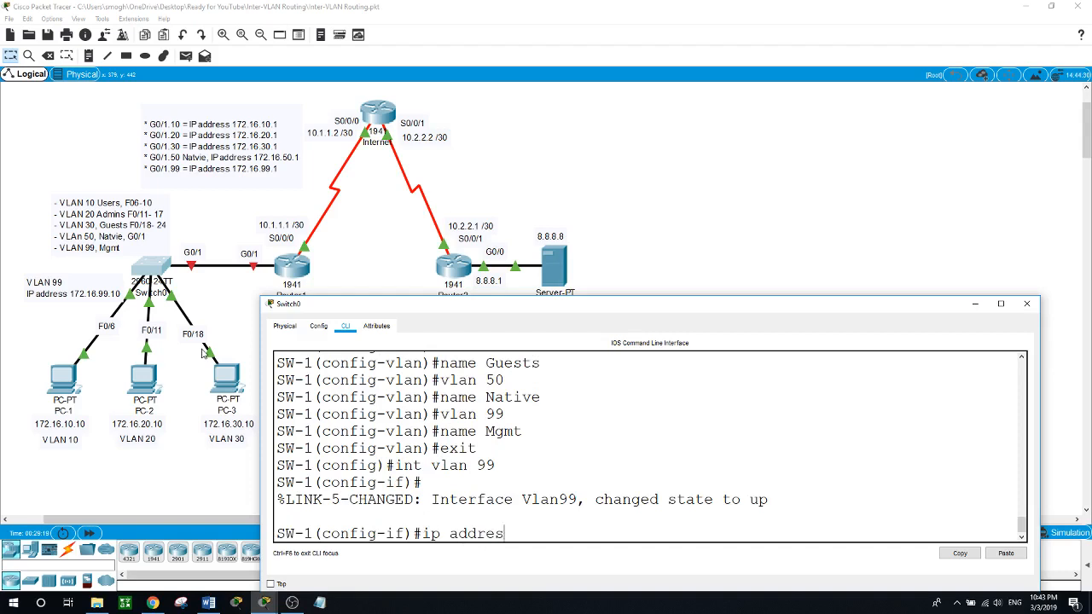
text(s 172.16.99.10 255.25)
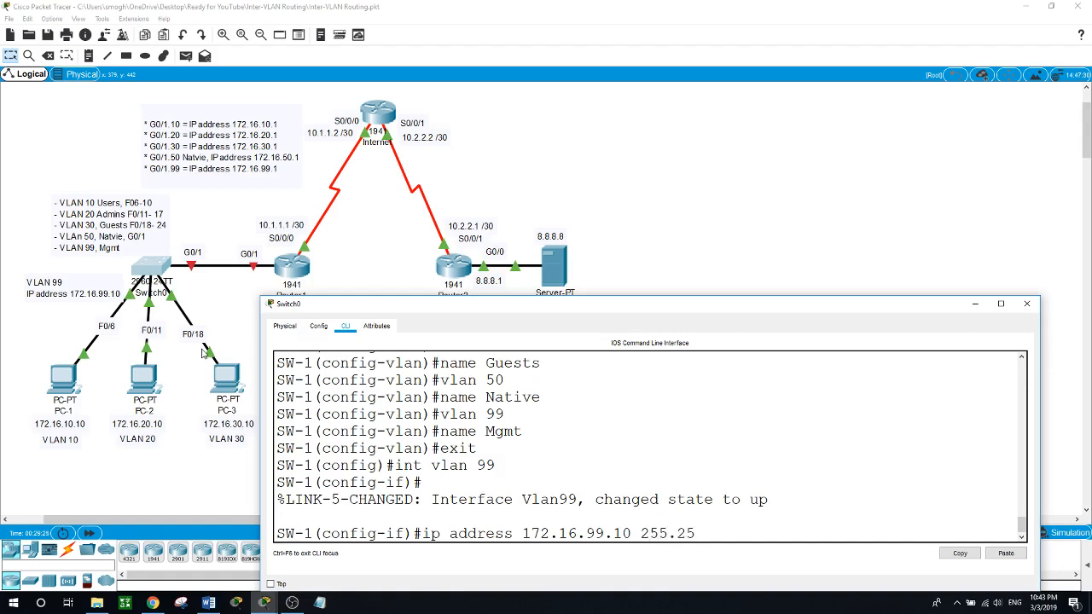
text(5.255.0)
key(Return)
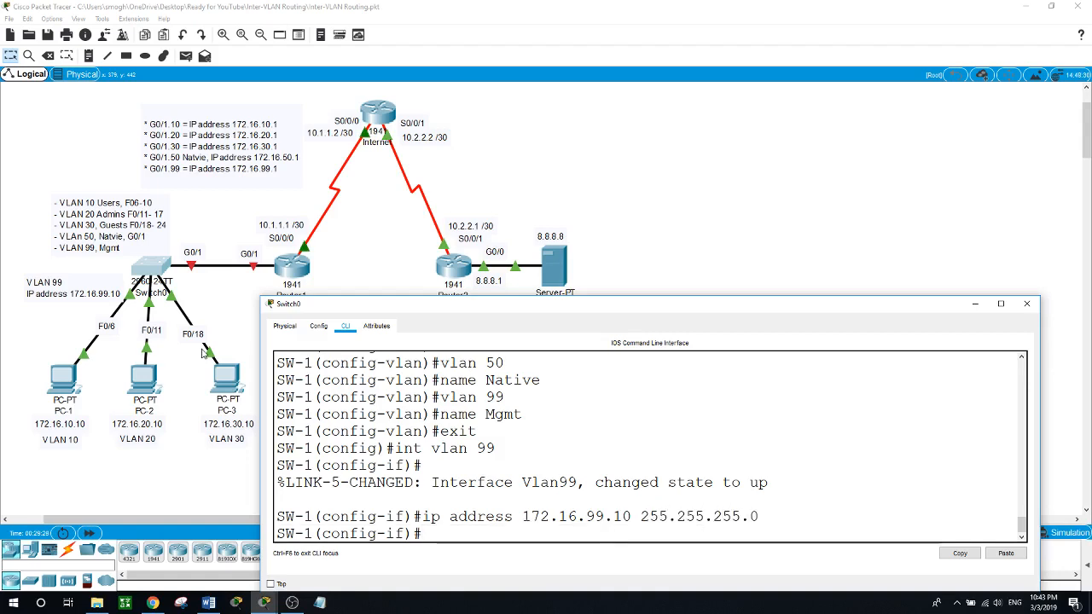
text(exit)
key(Return)
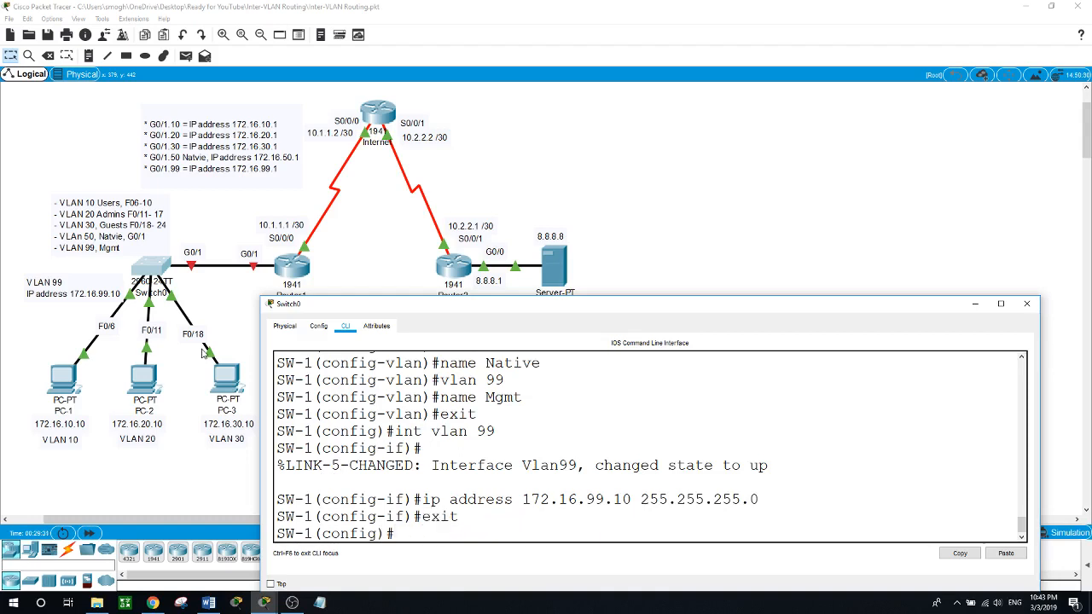
Set the switch's default gateway to 172.16.99.1
text(ip def)
key(Tab)
text(1)
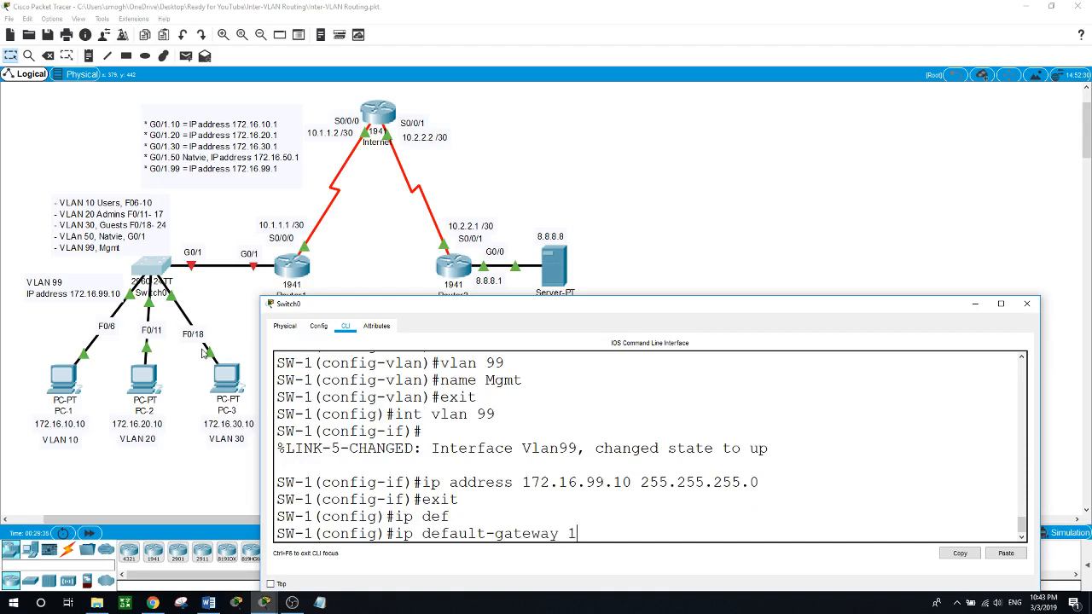
text(72.16.99.1)
key(Return)
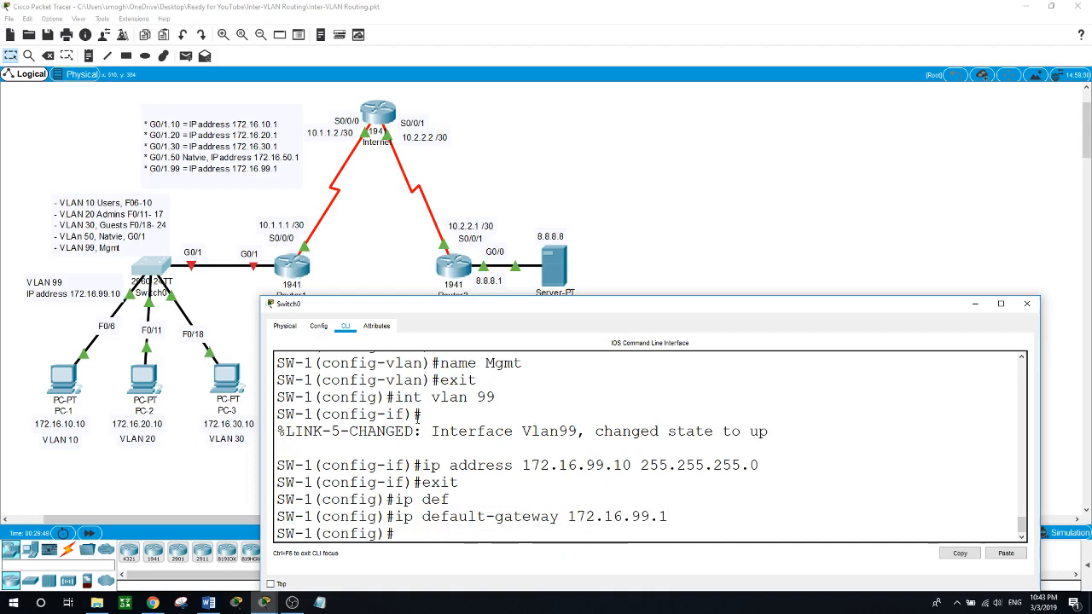
Check the VLAN port plan in the topology and set switch ports f0/6-10 to access mode
click(623, 234)
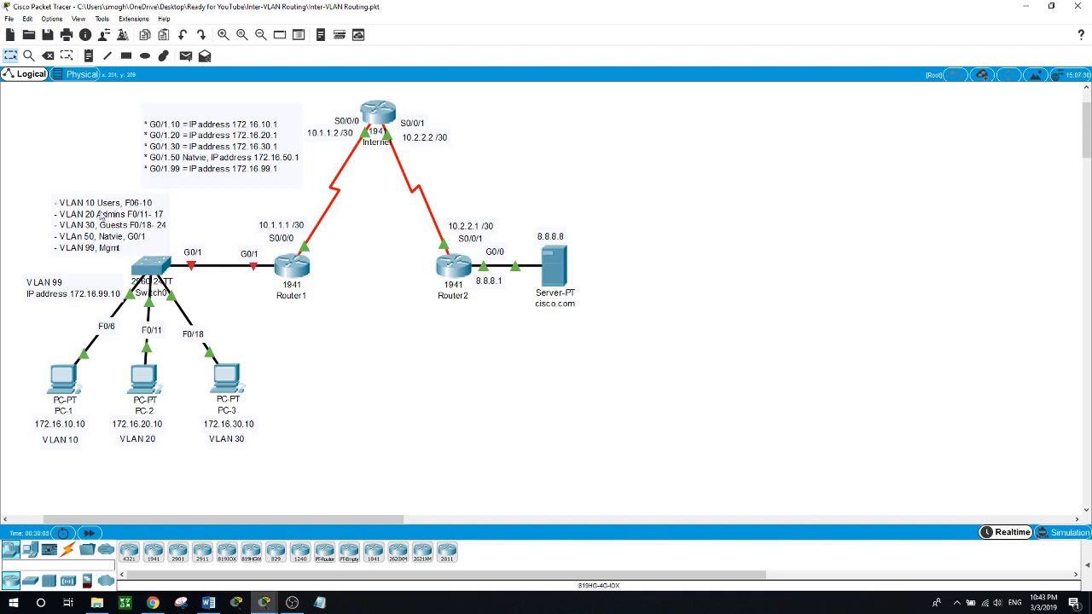
click(156, 267)
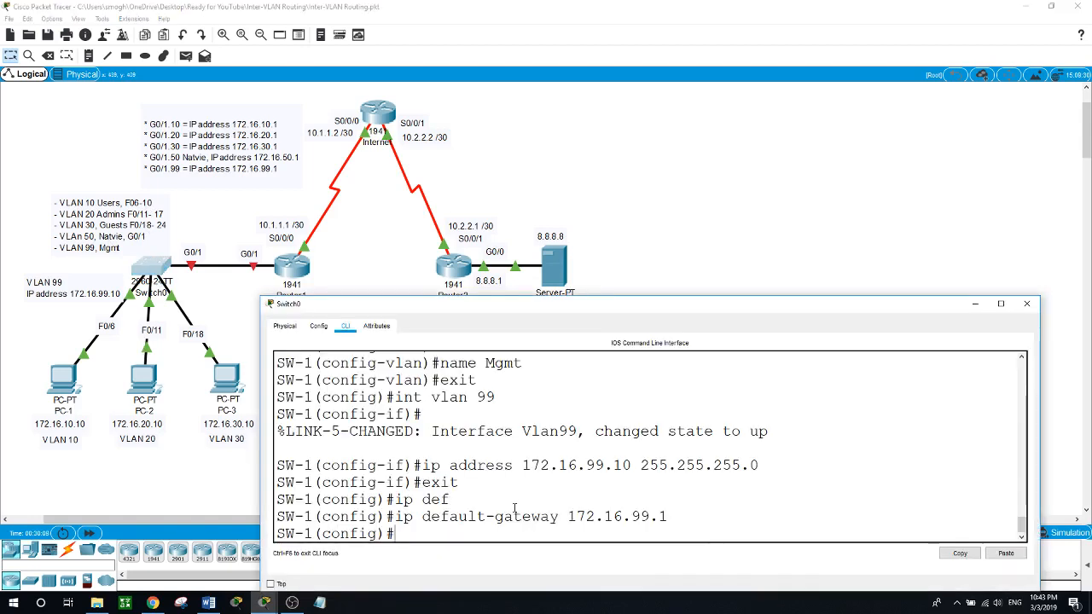
text(int range f)
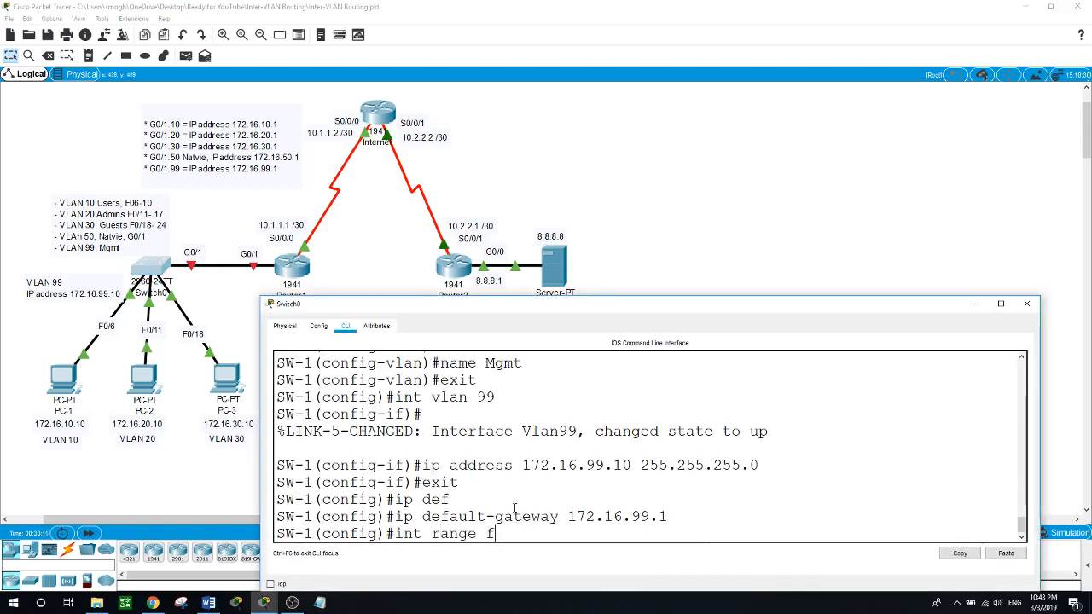
text(0/)
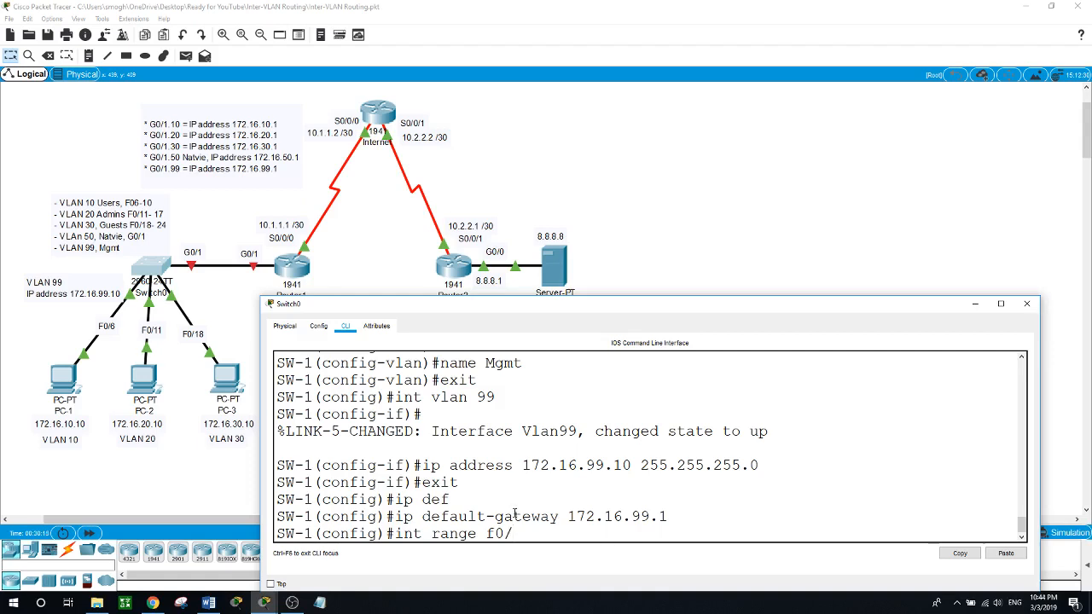
text(6-10)
key(Return)
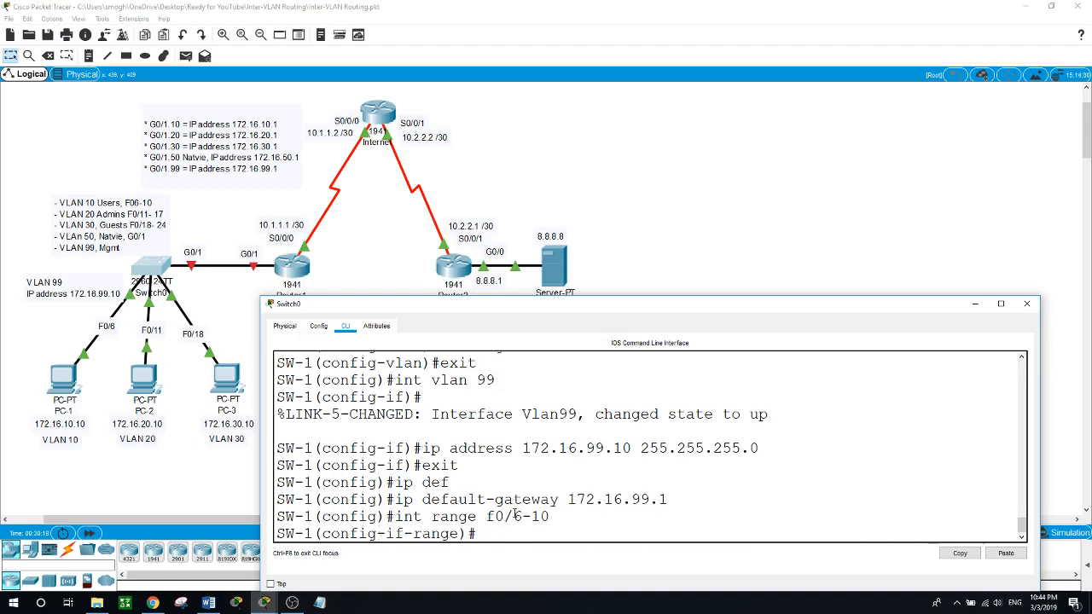
text(swi)
key(Tab)
text(mod)
key(Tab)
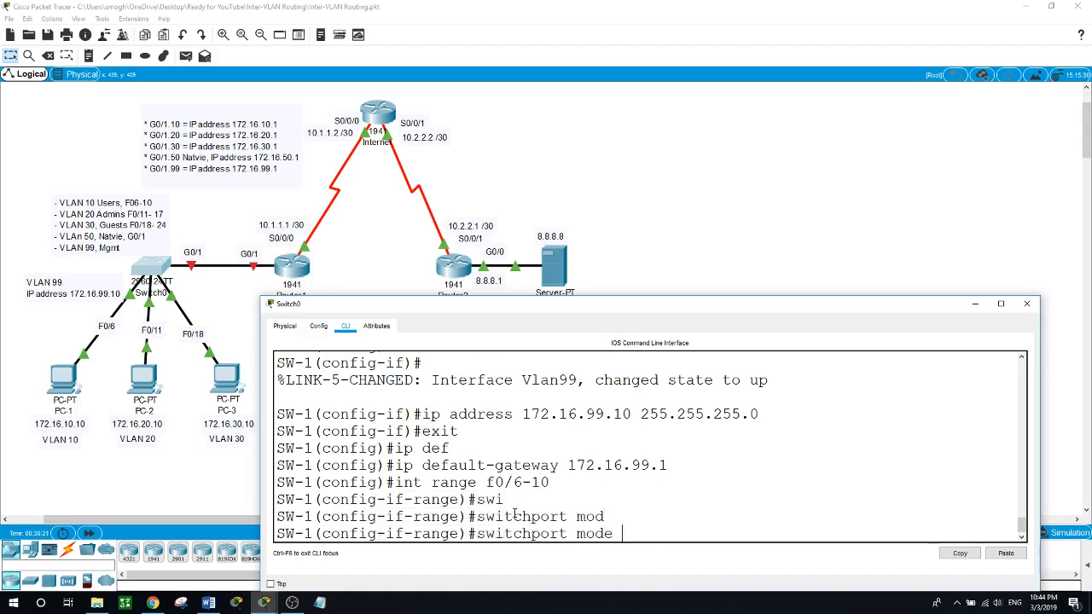
text(acc)
key(Tab)
key(Return)
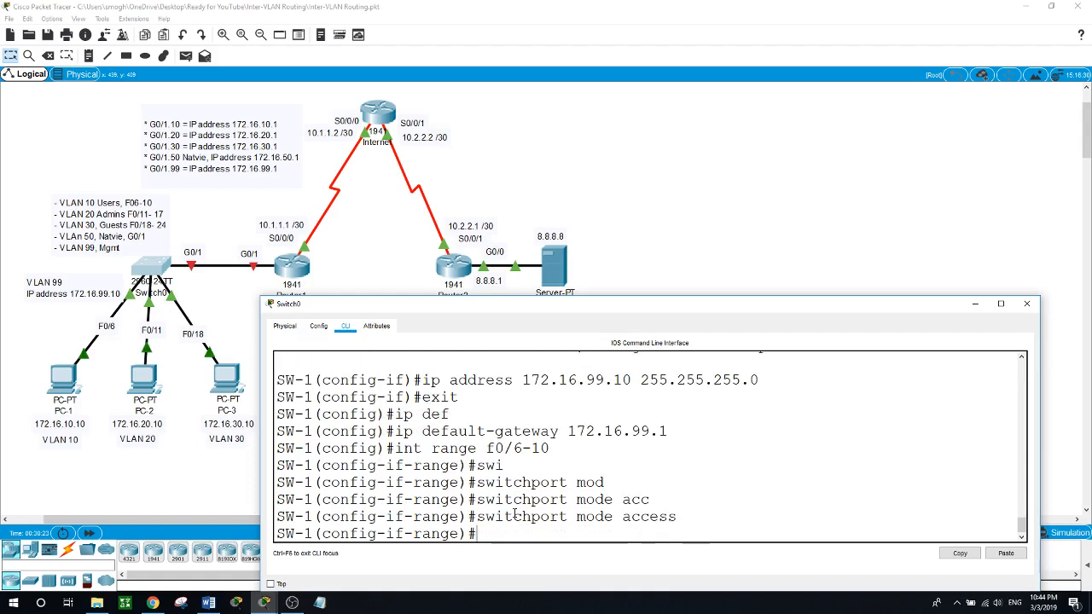
Assign switch ports f0/6-10 to access VLAN 10
text(swi)
key(Tab)
text(acc)
key(Tab)
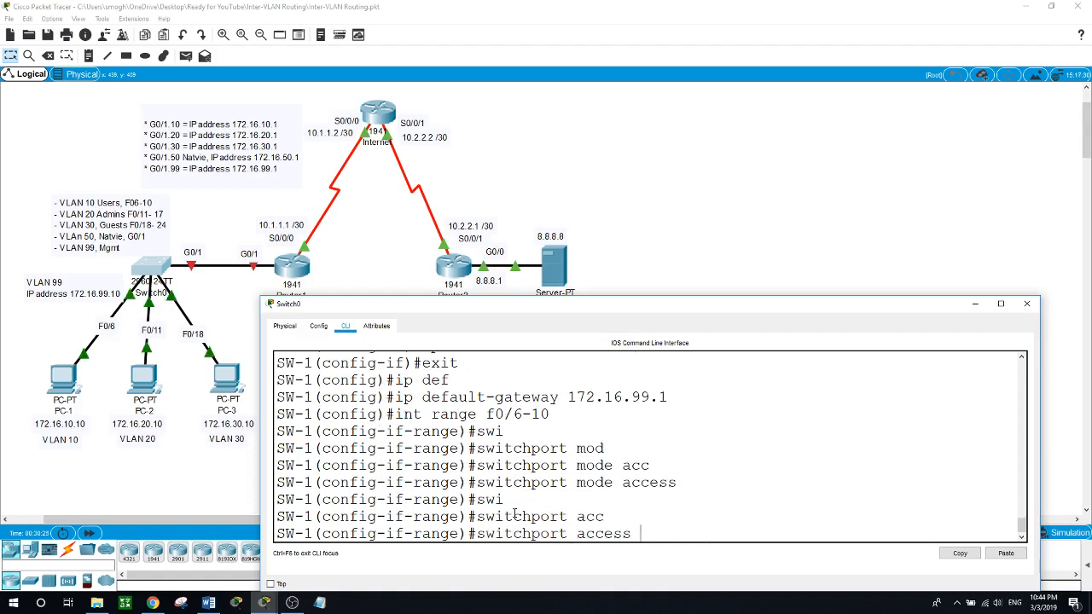
text(vlan 10)
key(Return)
Set switch ports f0/11-17 to access mode
text(int )
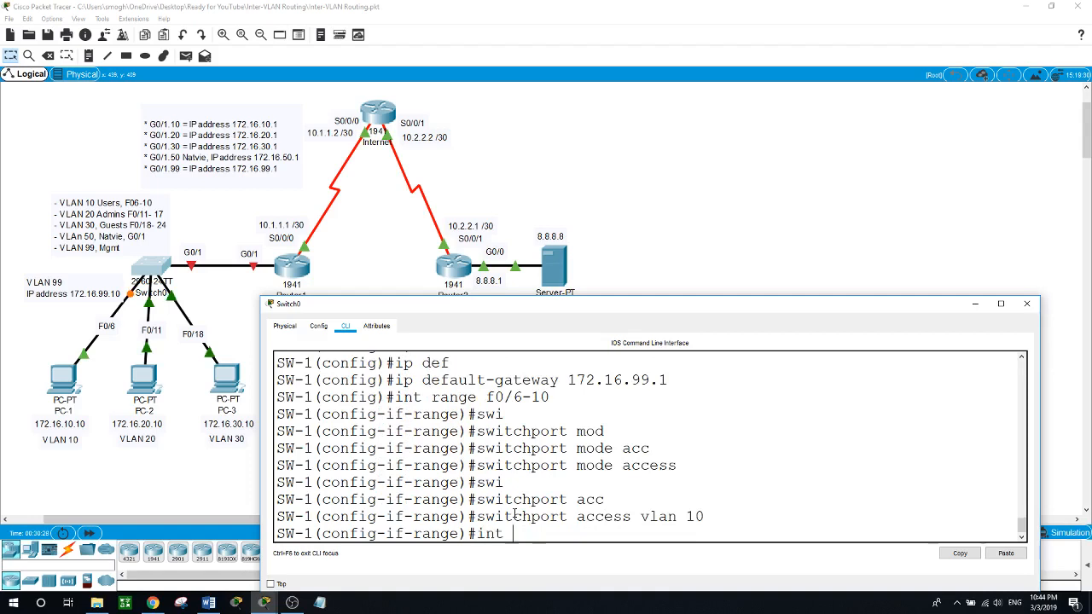
text(range f0/)
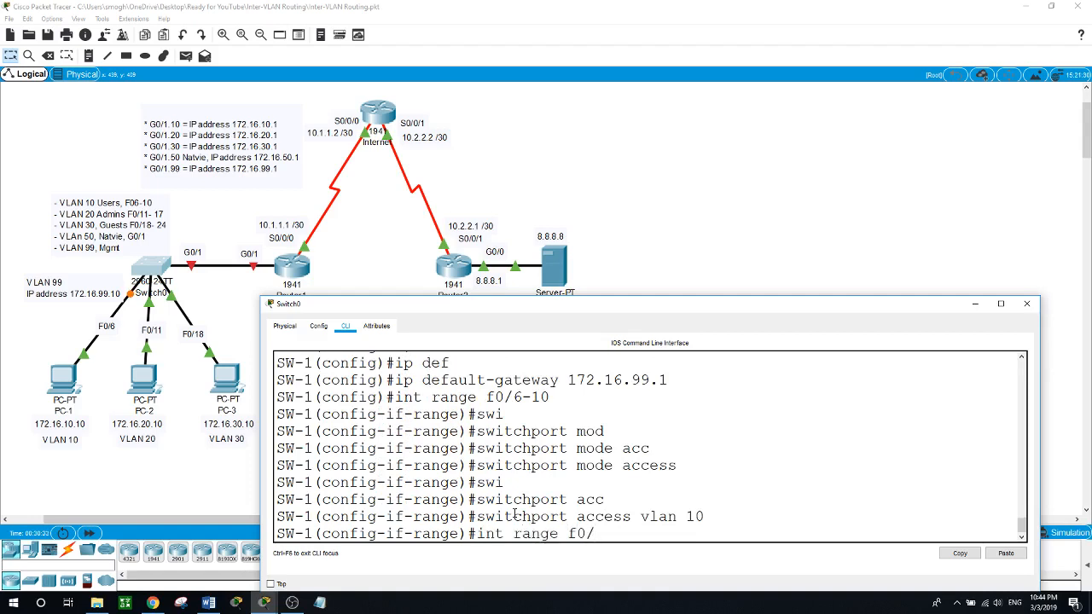
text(11-17)
key(Return)
text(swi)
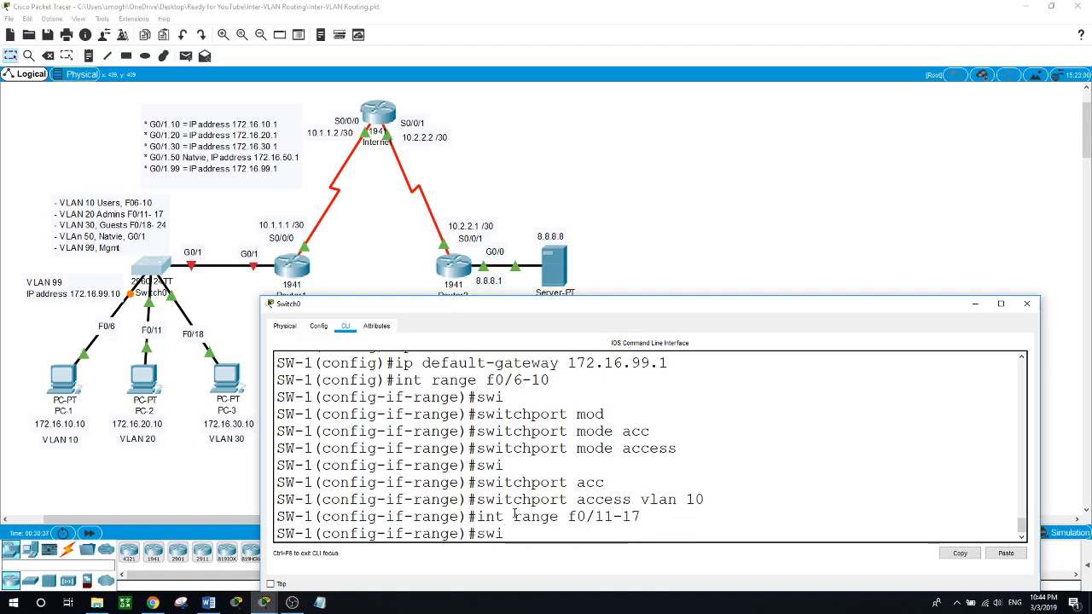
key(Tab)
text(mod)
key(Tab)
text(acc)
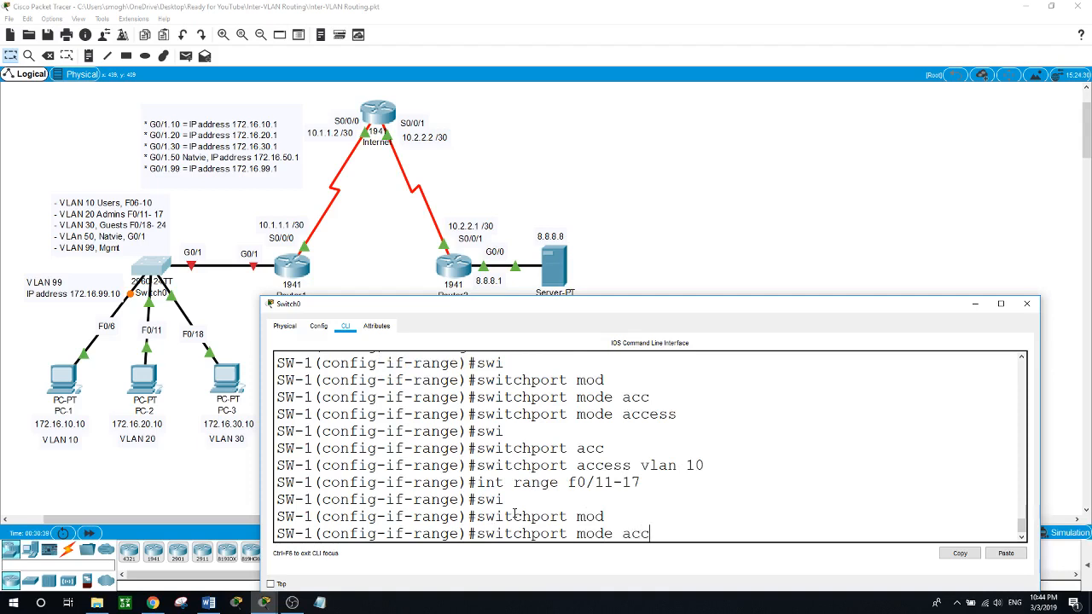
key(Tab)
key(Return)
Assign switch ports f0/11-17 to access VLAN 20
text(swi)
key(Tab)
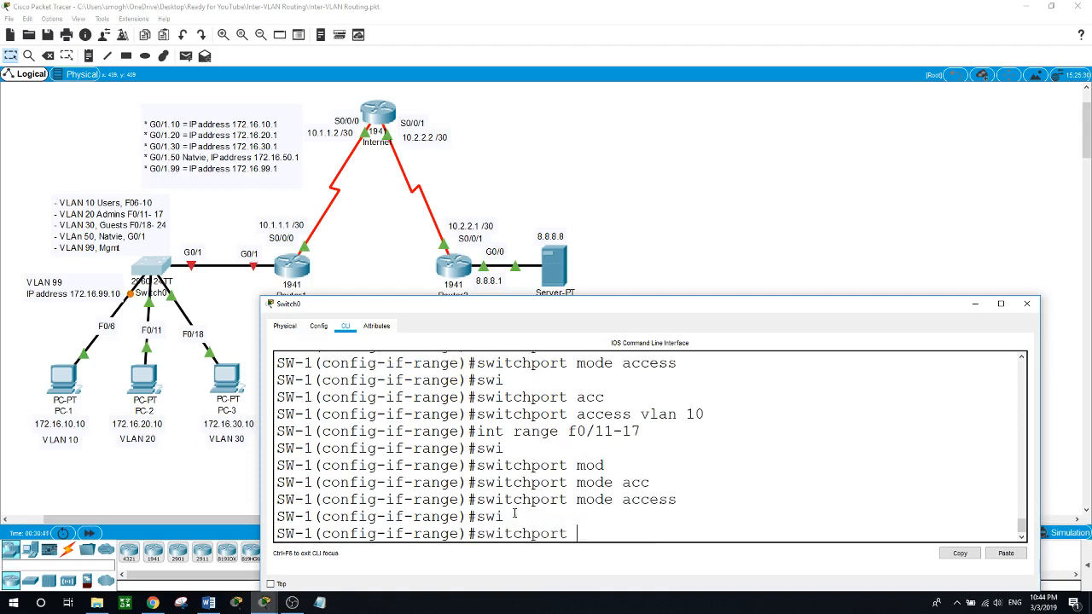
text(acc)
key(Tab)
text(vla)
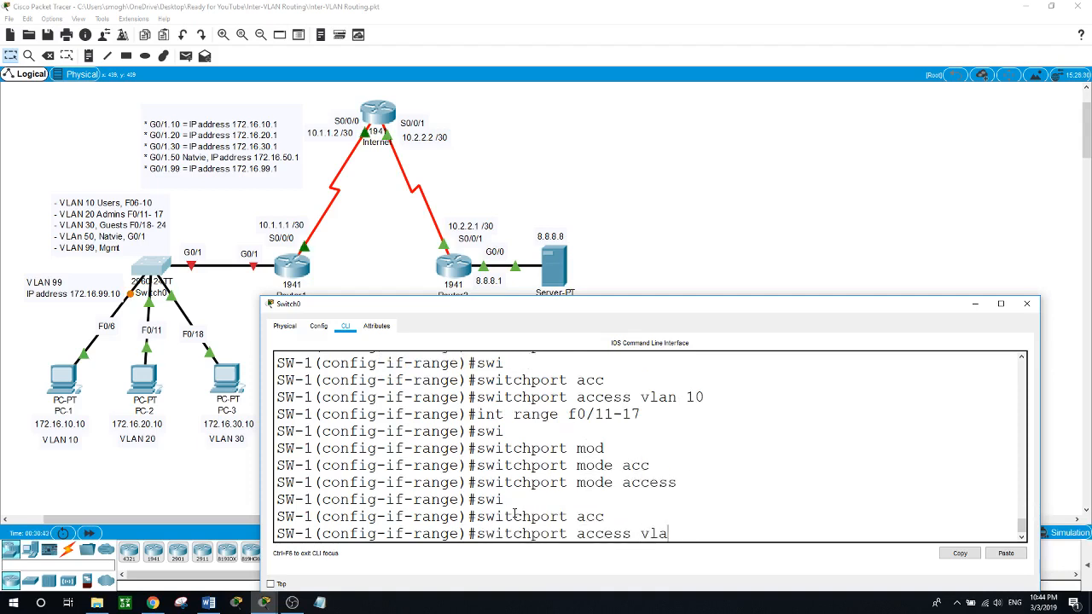
text(n 20)
key(Return)
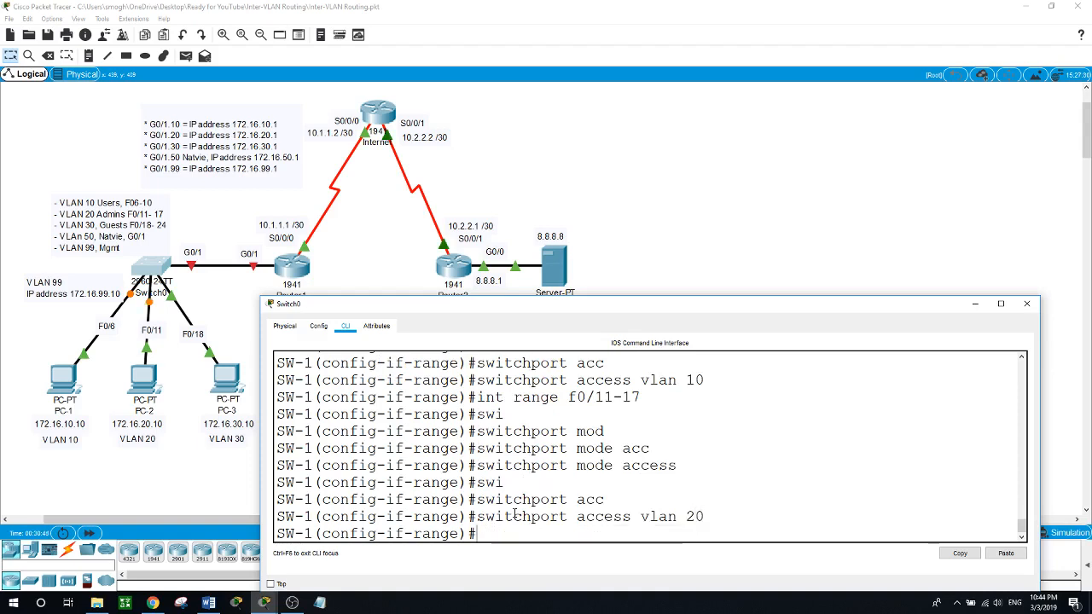
Set switch ports f0/18-24 to access mode
text(int range f0/)
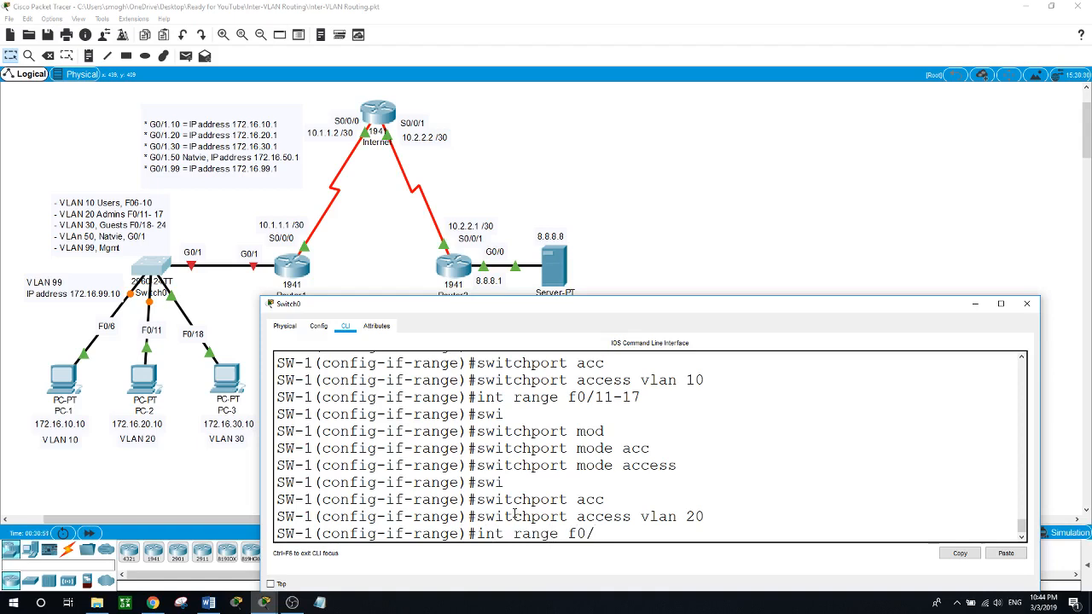
text(18-24)
key(Return)
text(swi)
key(Tab)
text(mod)
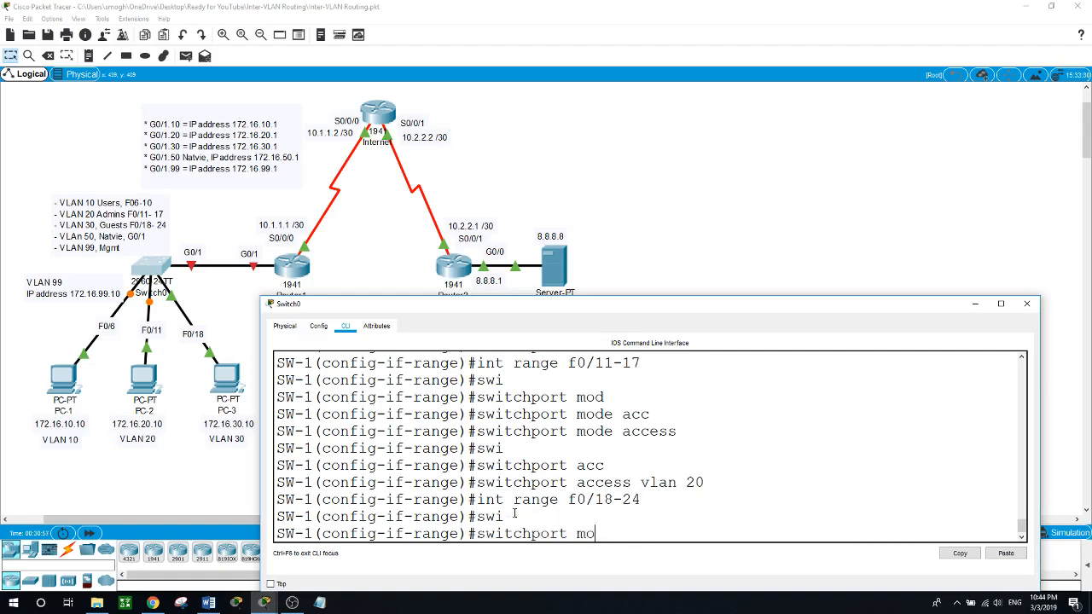
key(Tab)
text(acc)
key(Tab)
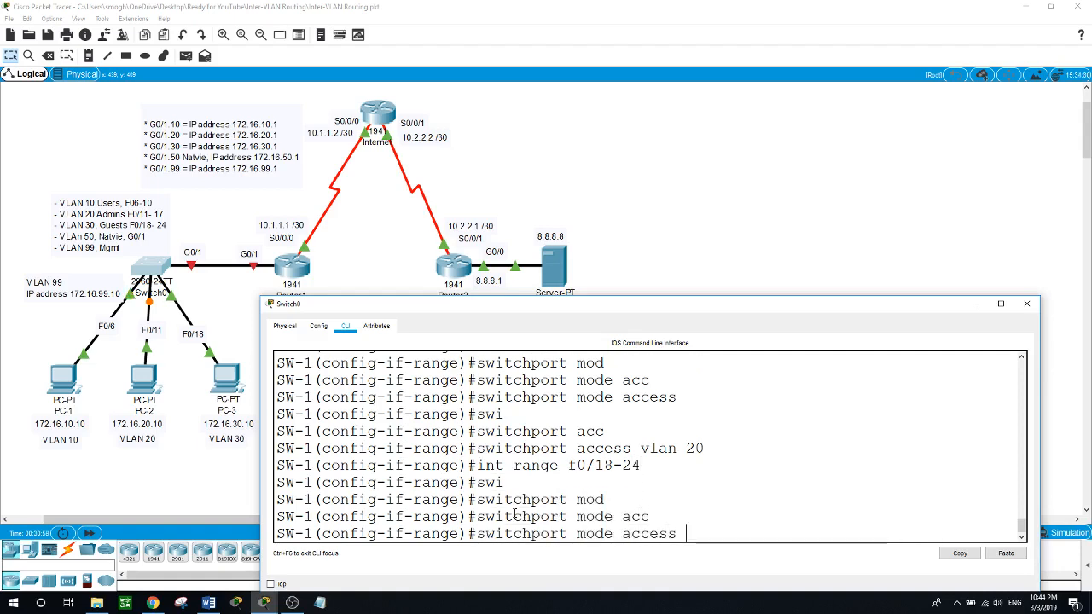
key(Return)
Assign switch ports f0/18-24 to access VLAN 30 and return to global configuration mode
text(sw)
key(Tab)
text(acc)
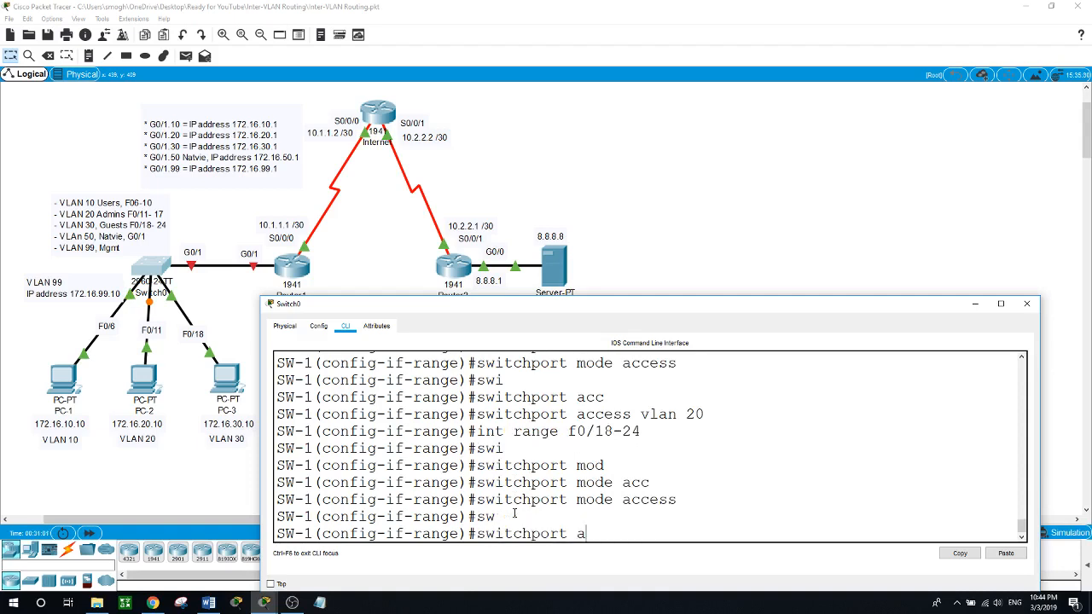
key(Tab)
text(vl)
key(Tab)
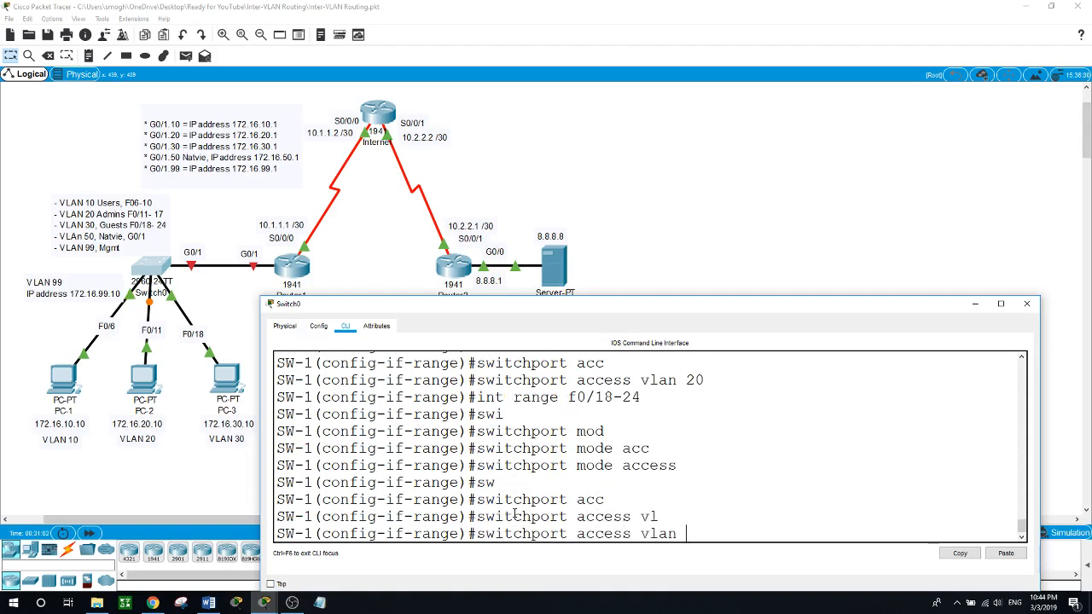
text(30)
key(Return)
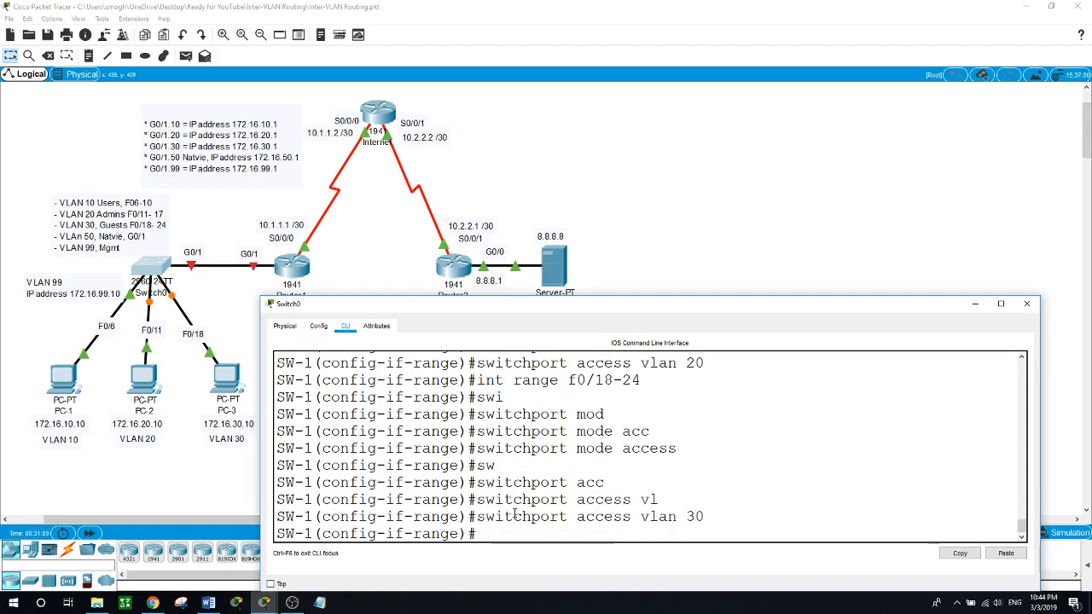
text(exit)
key(Return)
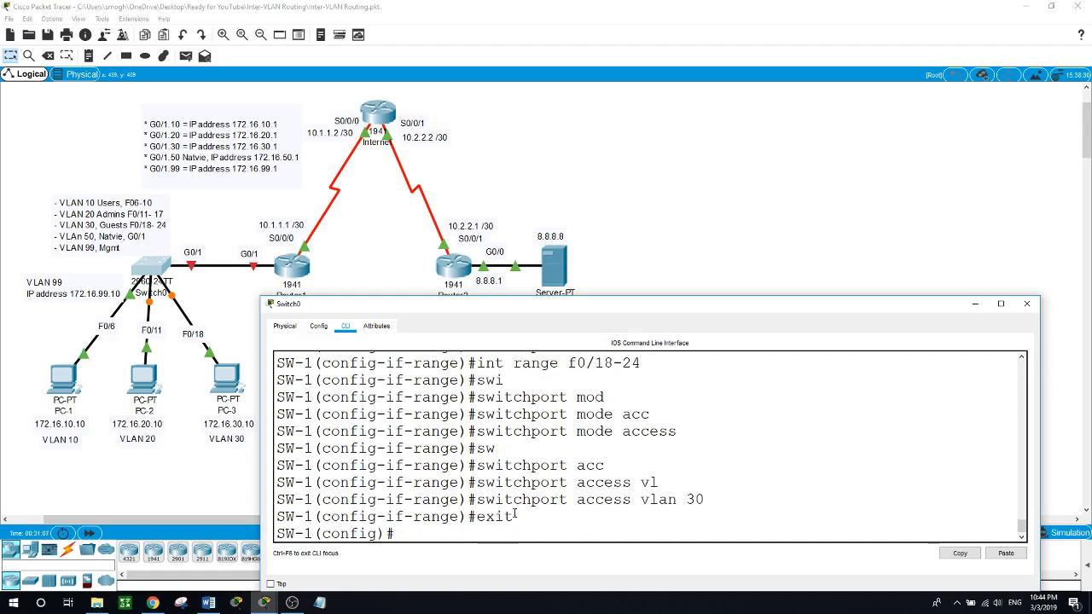
Set the switch's g0/1 interface to trunk mode
text(int)
text(g0/1)
key(Return)
text(s)
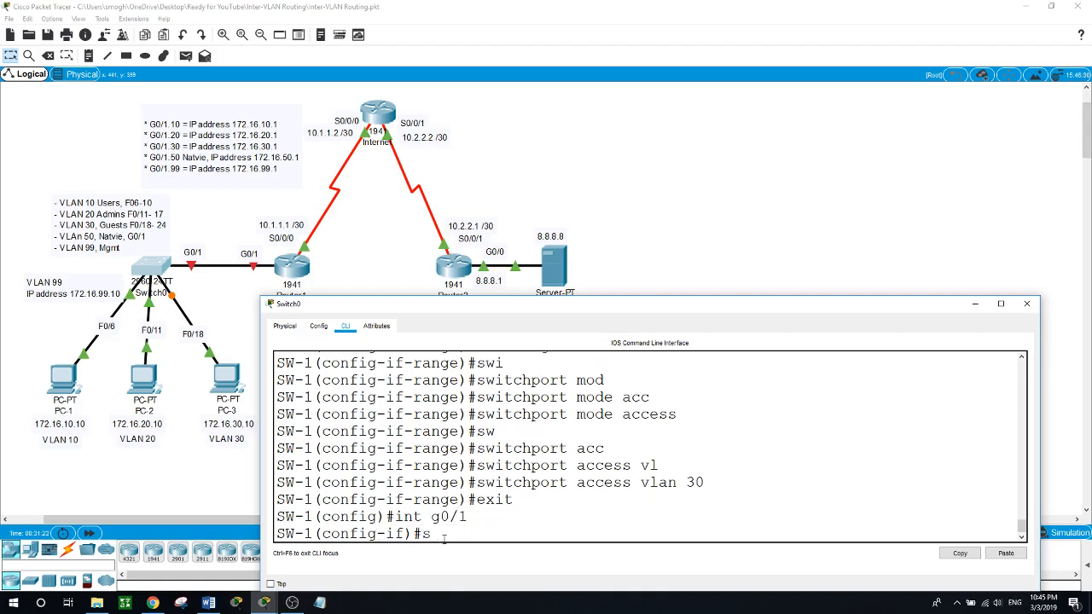
text(wi)
key(Tab)
text(mod)
key(Tab)
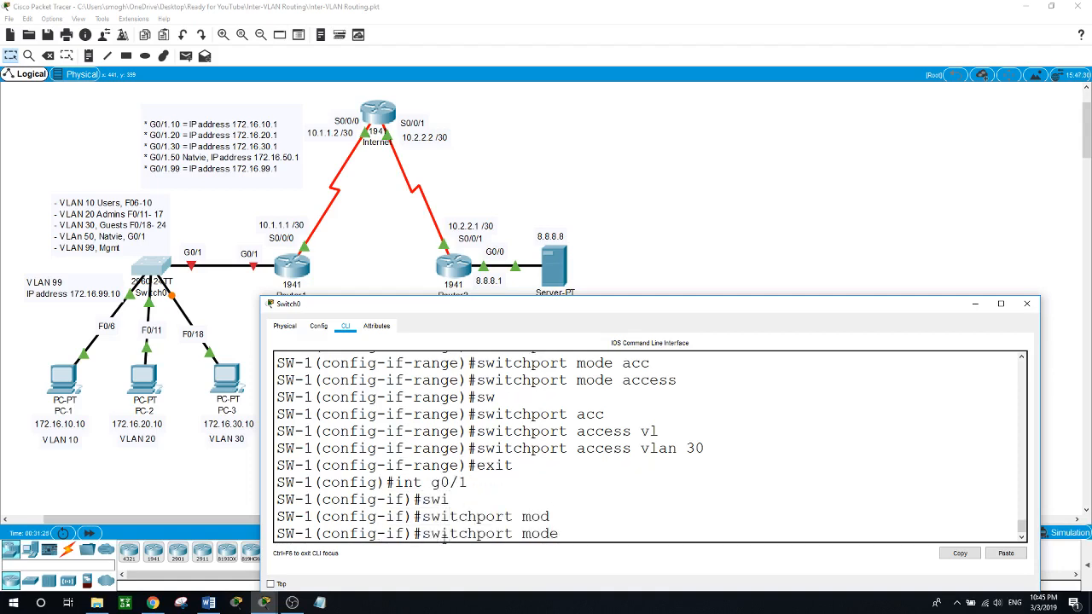
text(tr)
key(Tab)
key(Return)
Set VLAN 50 as the native VLAN of the switch's g0/1 trunk and leave interface configuration
text(swi)
key(Tab)
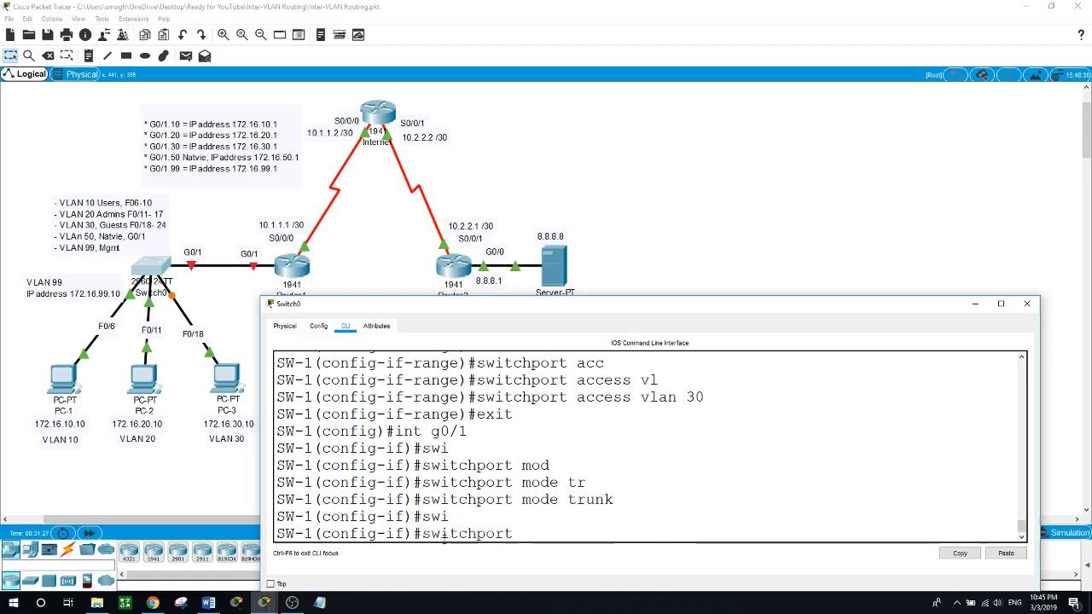
text(tr)
key(Tab)
text(n)
key(Tab)
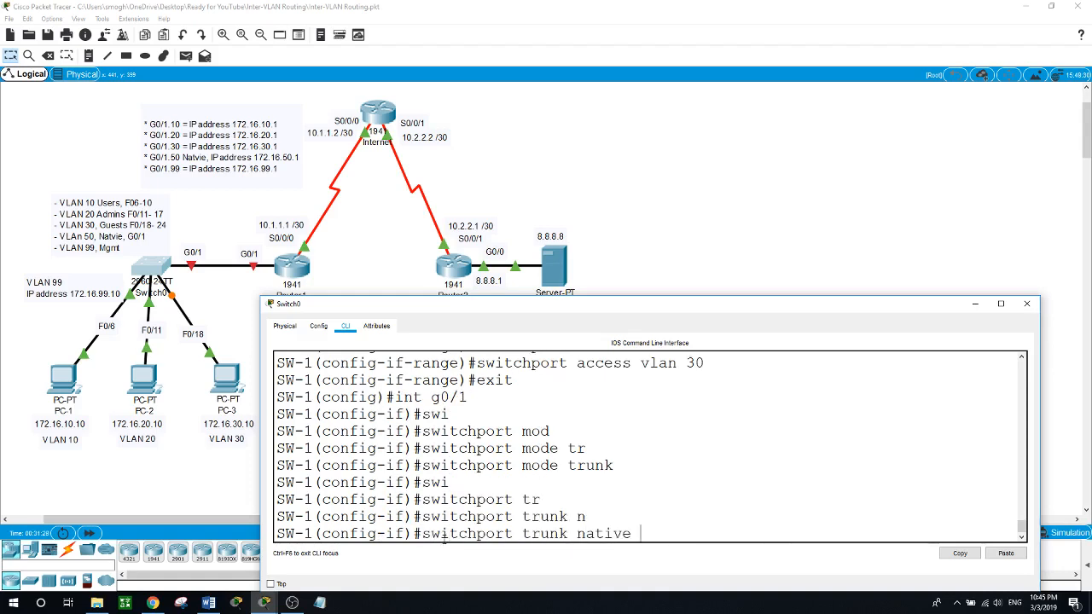
text(vl)
key(Tab)
text(50)
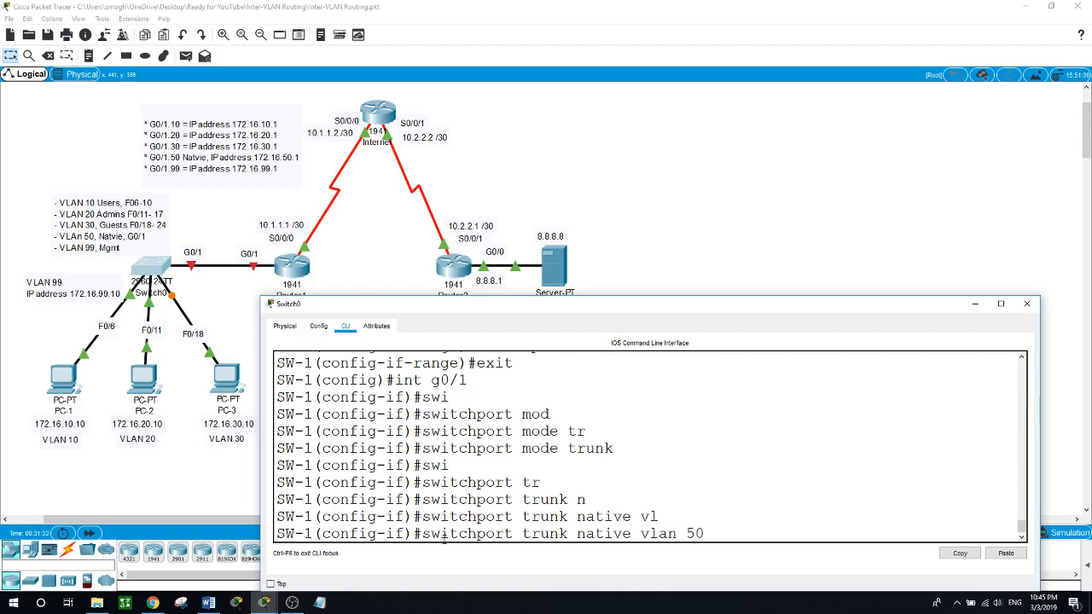
key(Return)
text(exit)
key(Return)
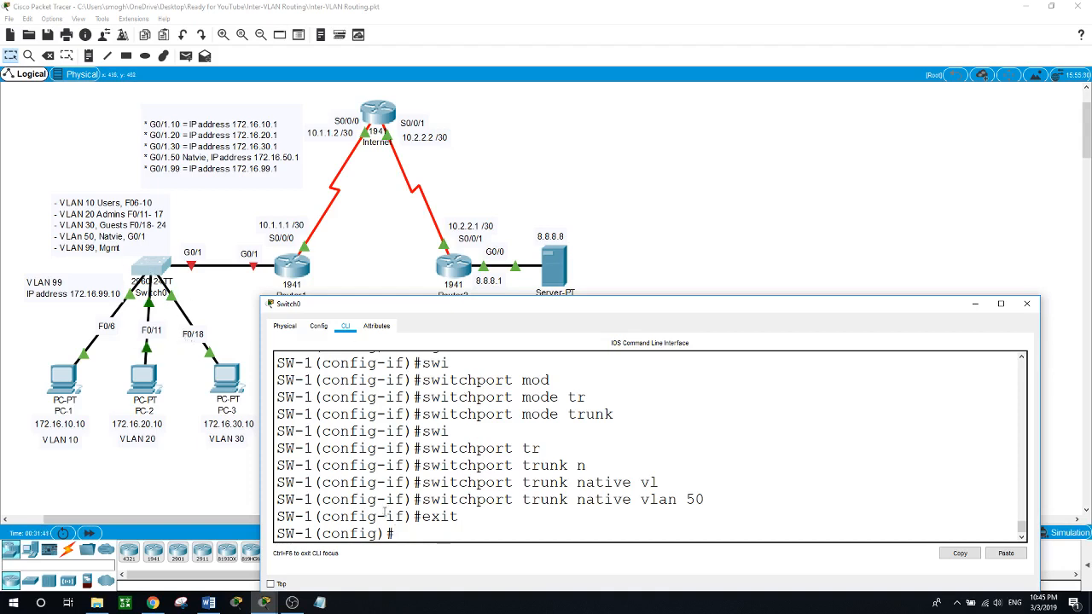
Enable the switch's g0/1 interface with no shutdown
text(int g0/1)
key(Return)
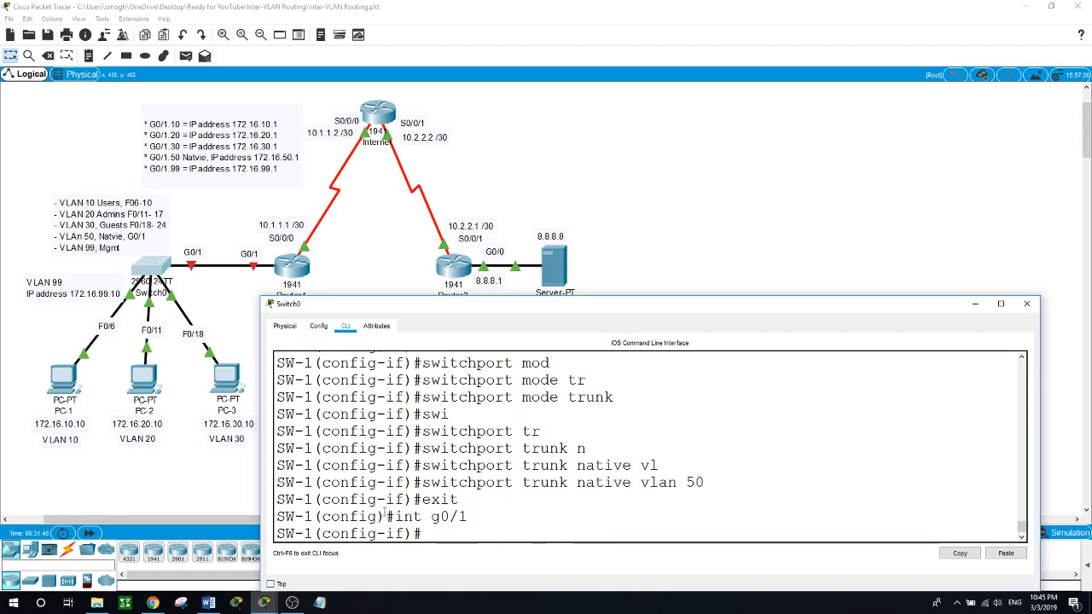
text(no shut)
key(Return)
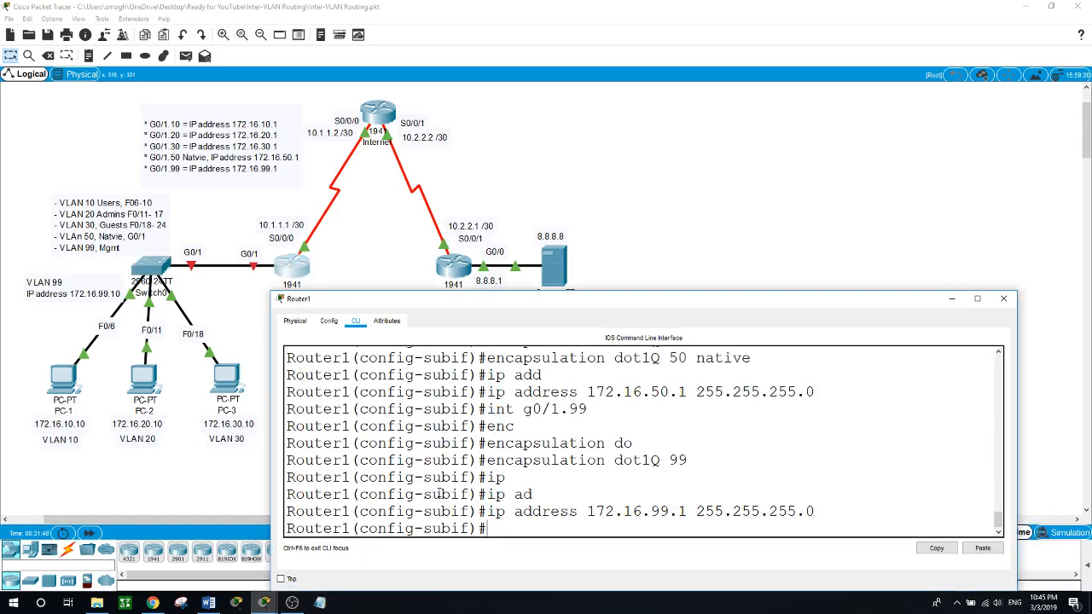
On Router1, leave the g0/1.99 subinterface and enable the physical g0/1 interface with no shutdown
text(exit)
key(Return)
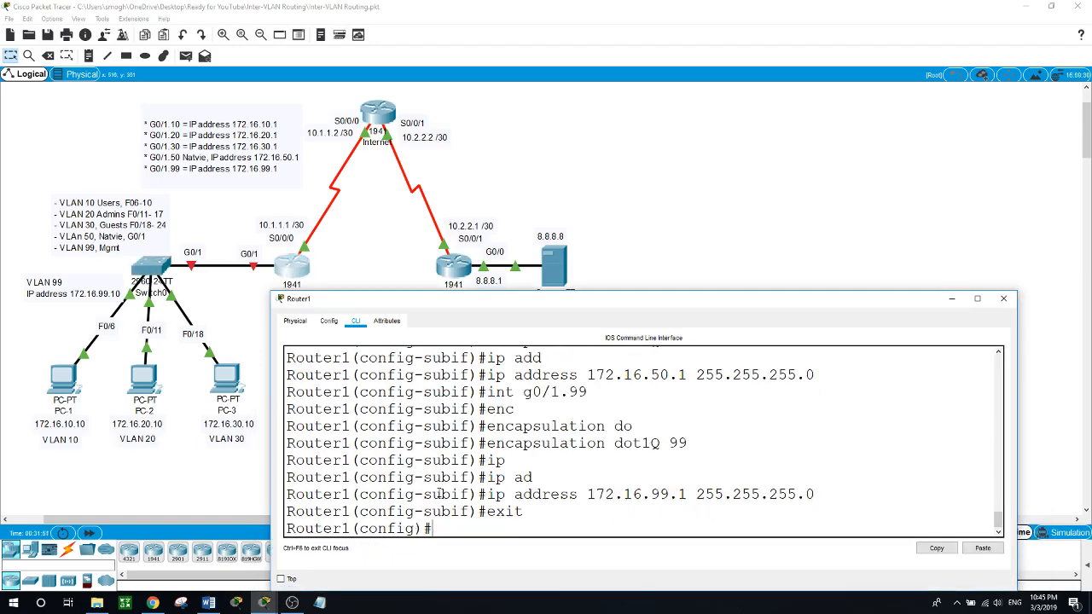
text(int g0/1)
key(Return)
text(no shut)
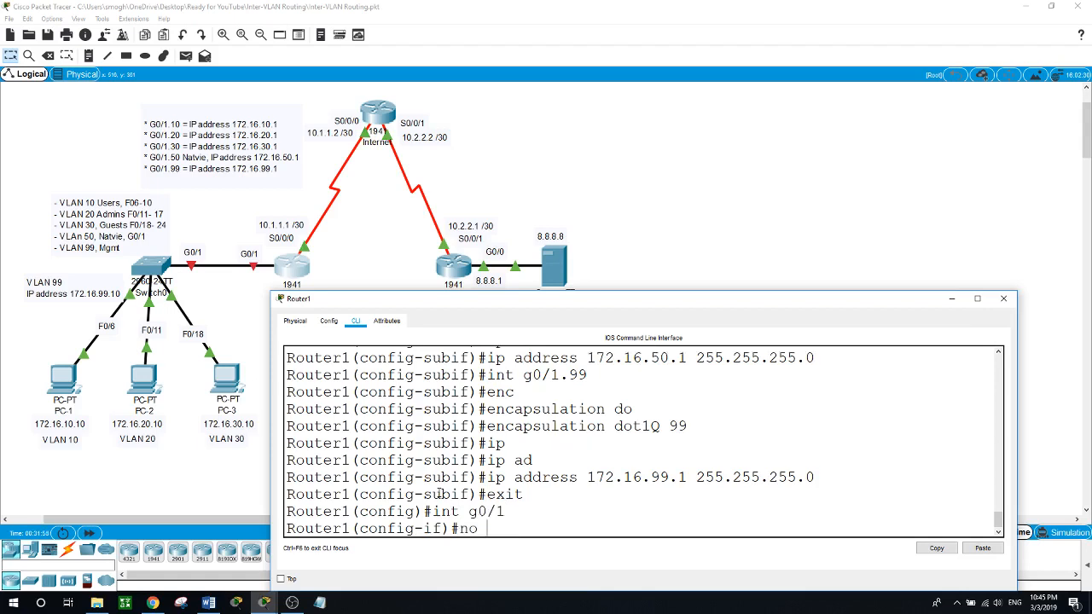
key(Return)
key(Return)
key(Return)
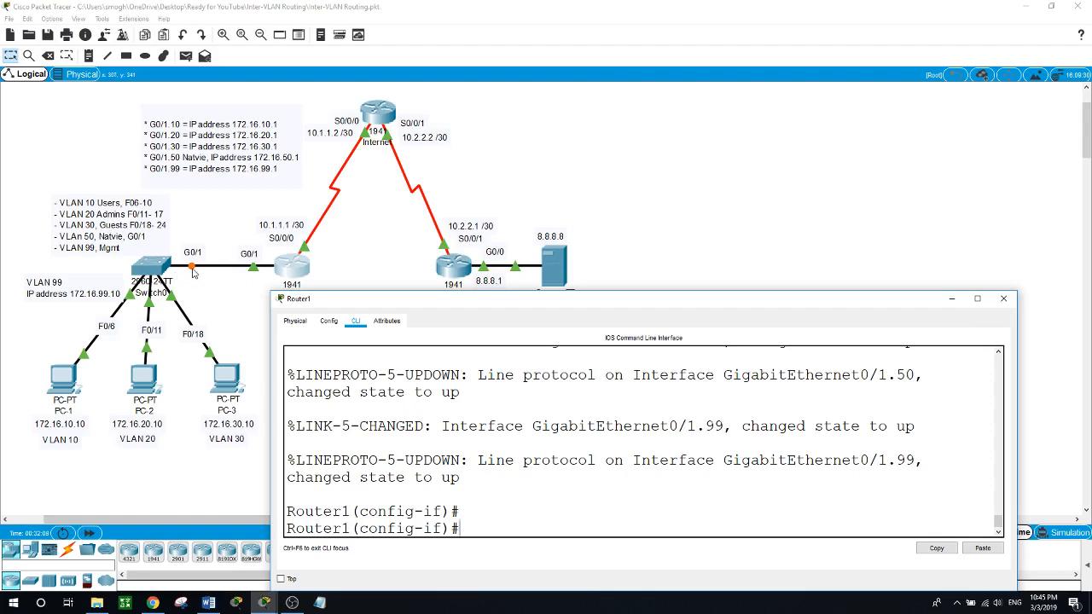
Open PC-1's command prompt and ping its default gateway 172.16.10.1
click(227, 309)
click(68, 387)
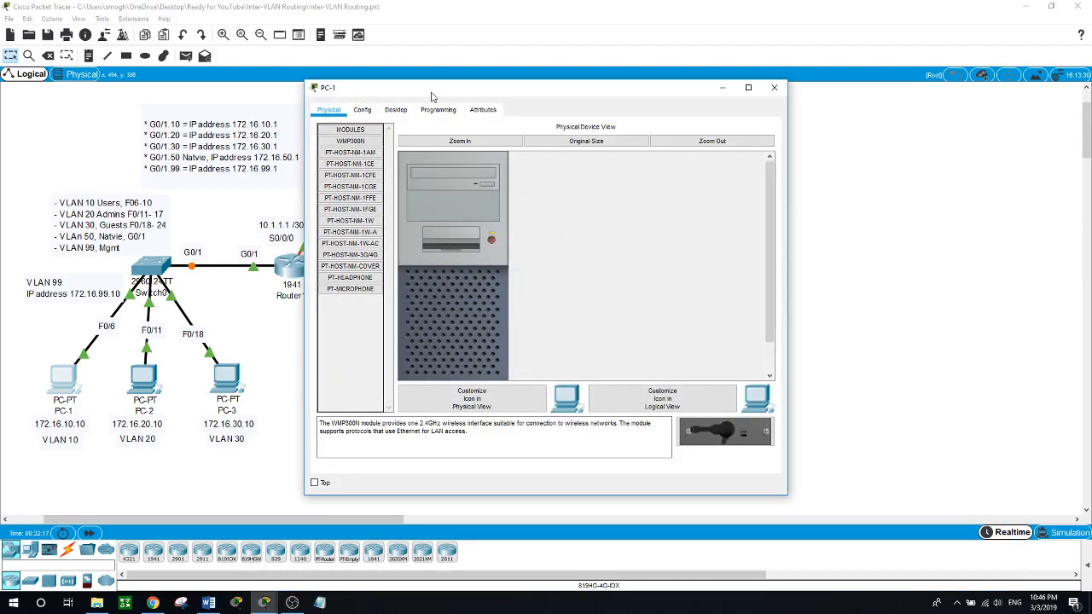
drag(432, 94, 634, 114)
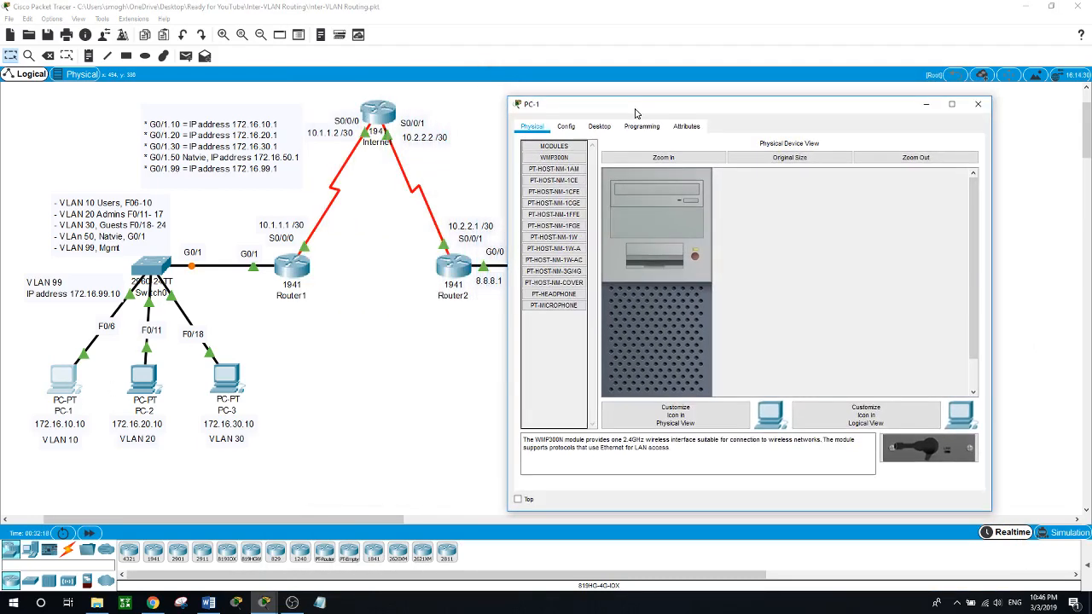
click(601, 128)
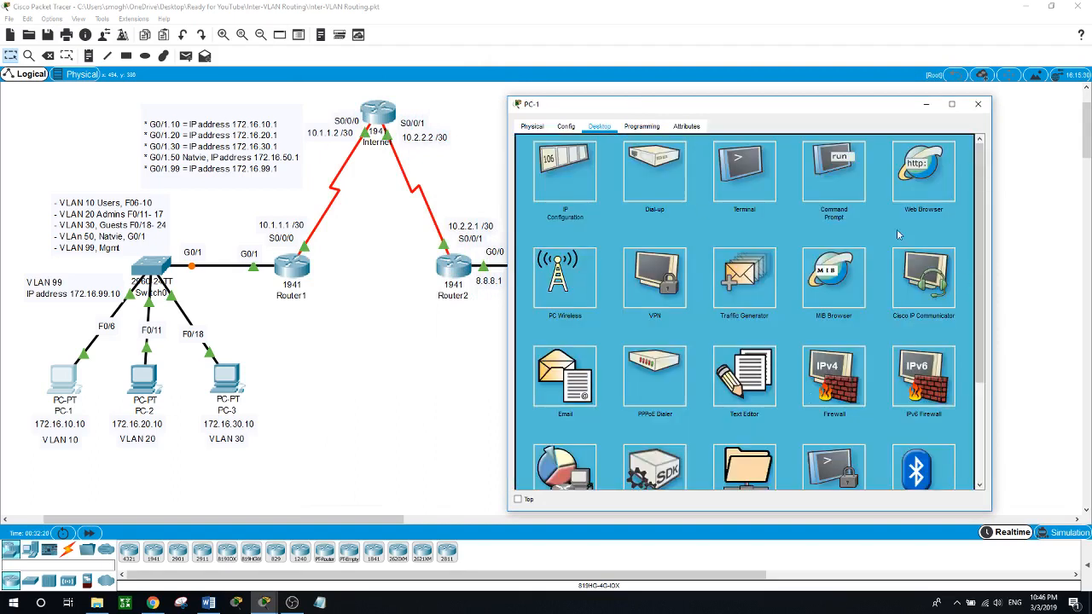
click(833, 172)
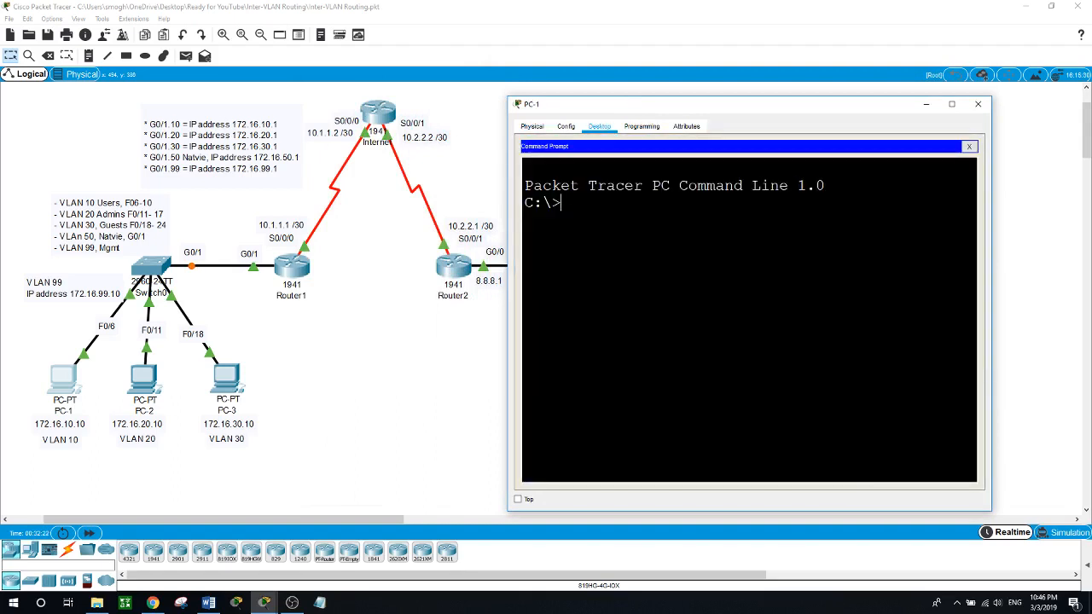
text(pin g)
key(BackSpace)
key(BackSpace)
text(g )
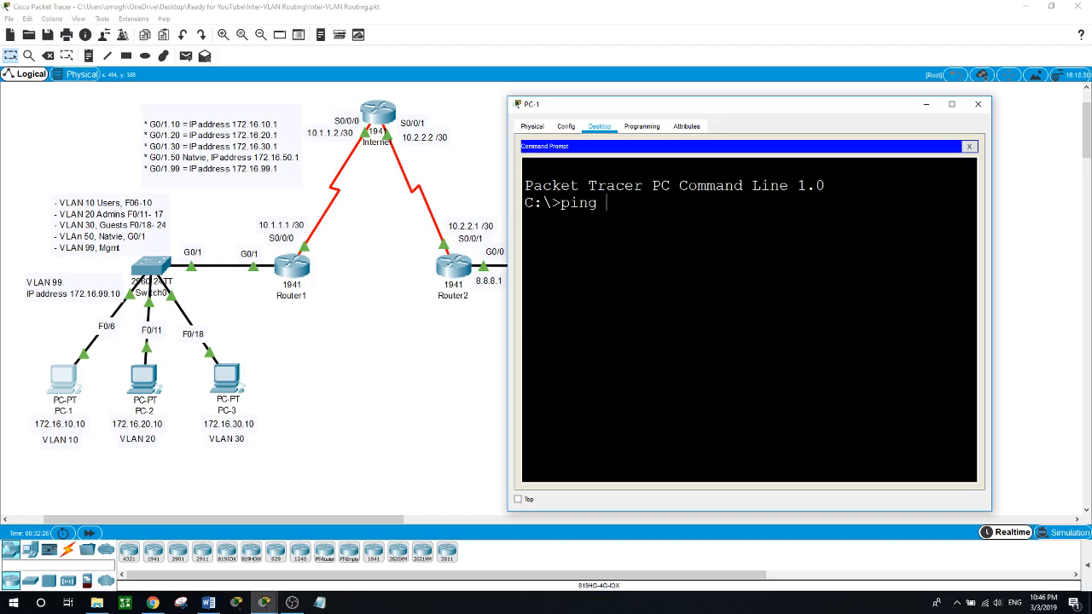
text(172.16.10.1)
key(Return)
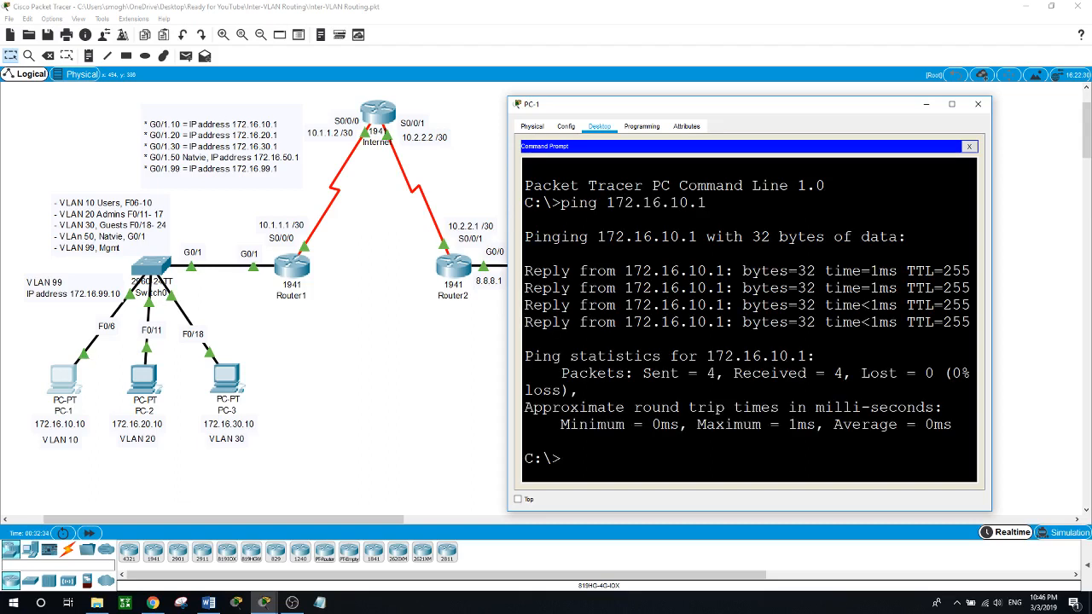
text(ping 172.16.20.20)
key(Return)
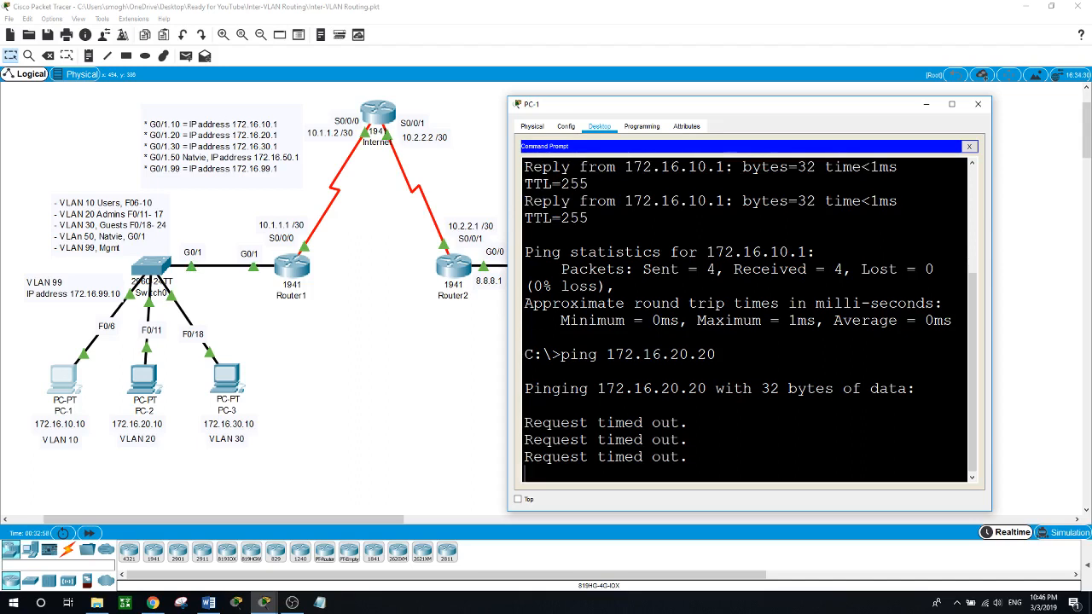
key(ctrl+c)
Ping PC-2 at 172.16.20.10 from PC-1 to test routing between VLAN 10 and VLAN 20
key(Up)
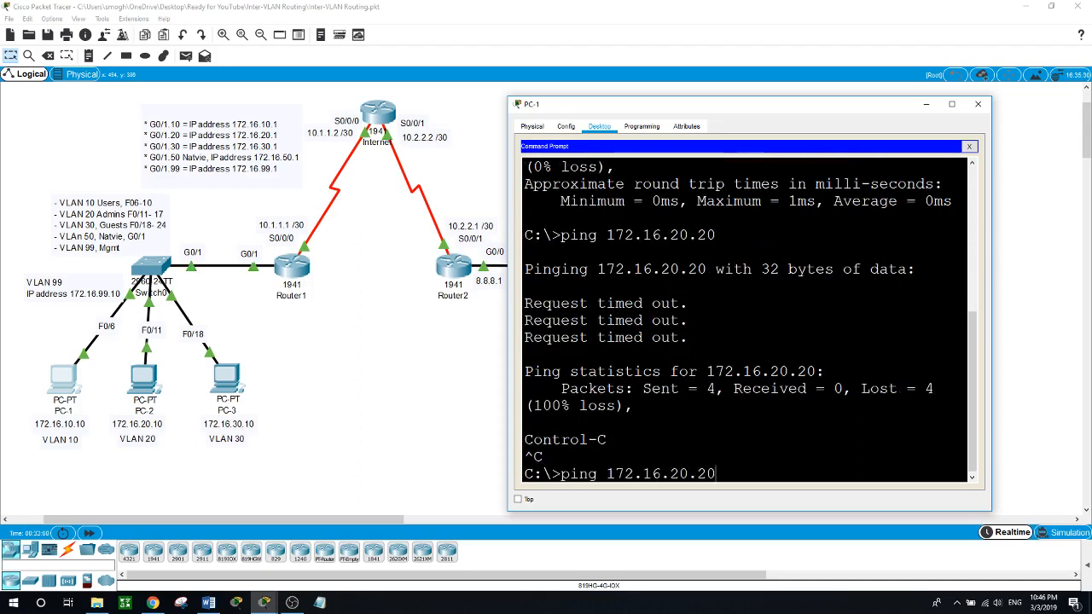
key(BackSpace)
key(BackSpace)
text(10)
key(Return)
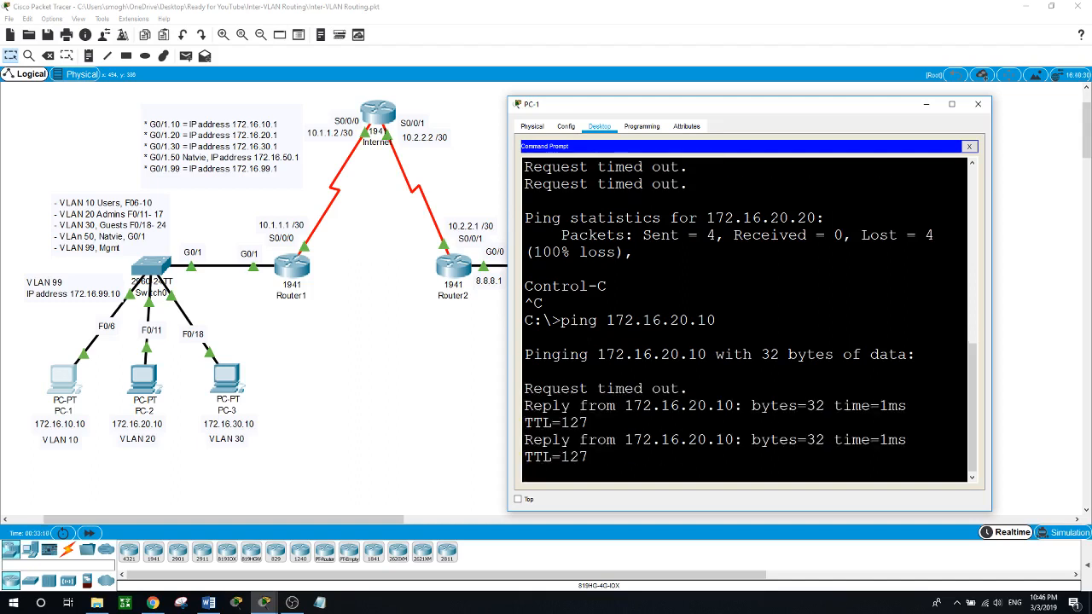
Ping PC-3 at 172.16.30.10 from PC-1 to test routing between VLAN 10 and VLAN 30
key(Up)
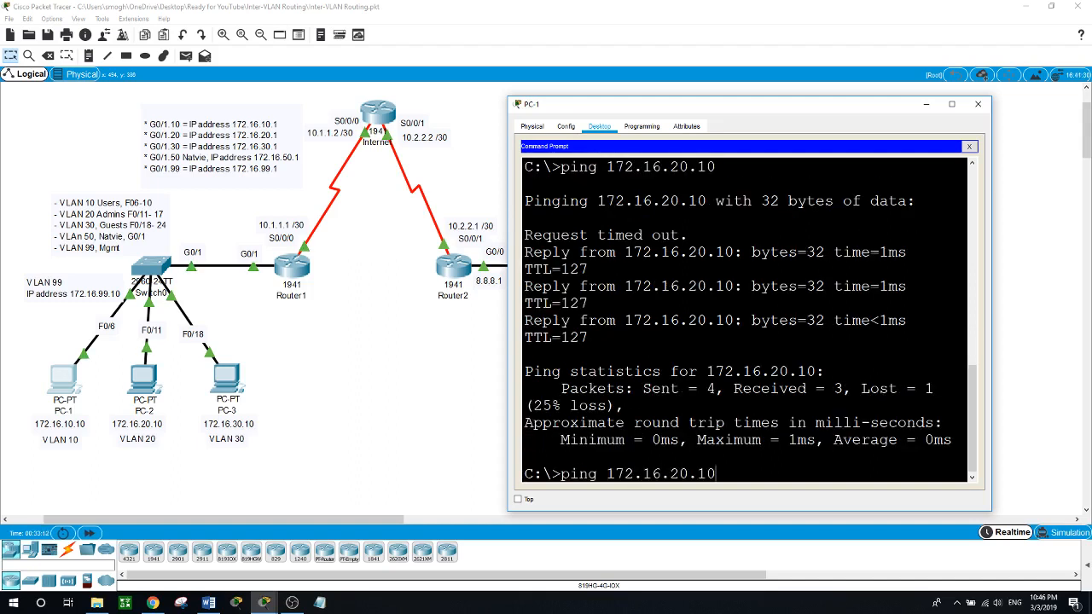
key(BackSpace)
key(BackSpace)
key(BackSpace)
key(BackSpace)
key(BackSpace)
text(30.10)
key(Return)
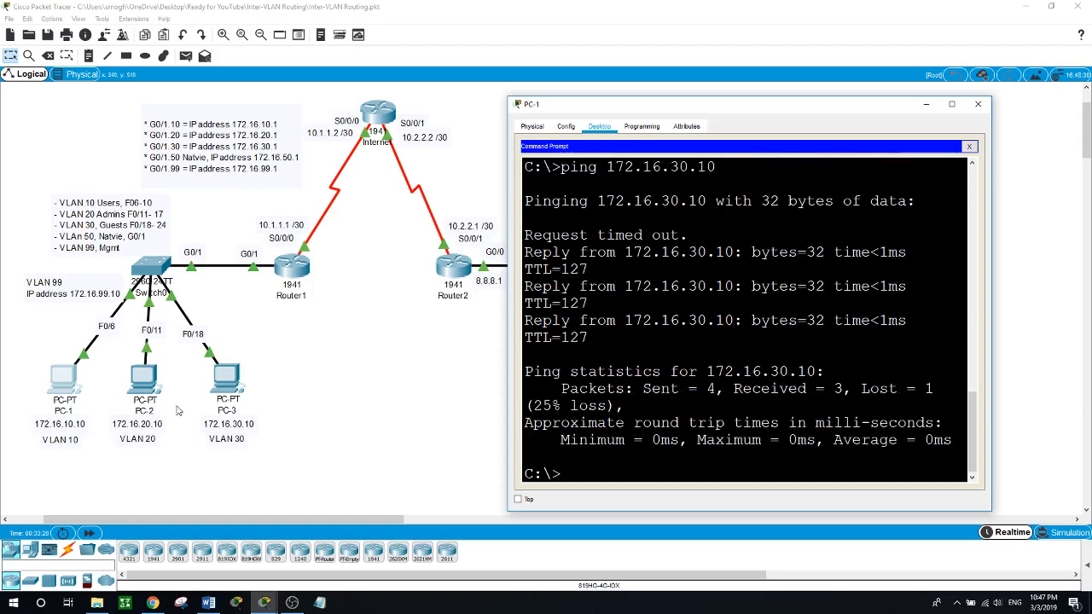
Browse to the server at 8.8.8.8 from PC-2's web browser and follow the Image link on its home page
click(154, 386)
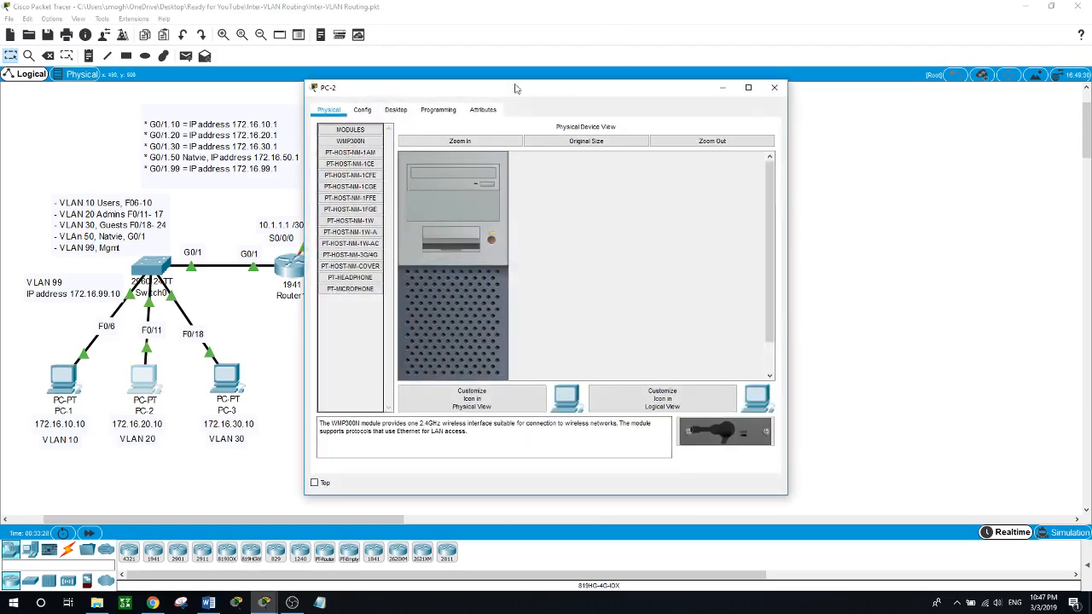
drag(515, 88, 798, 92)
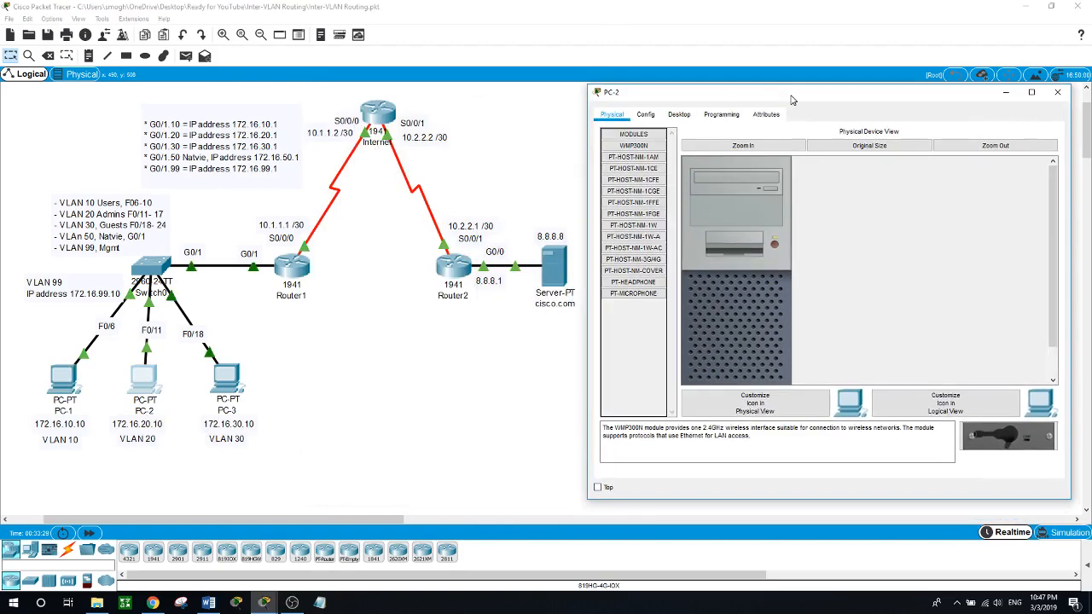
click(689, 118)
click(1006, 170)
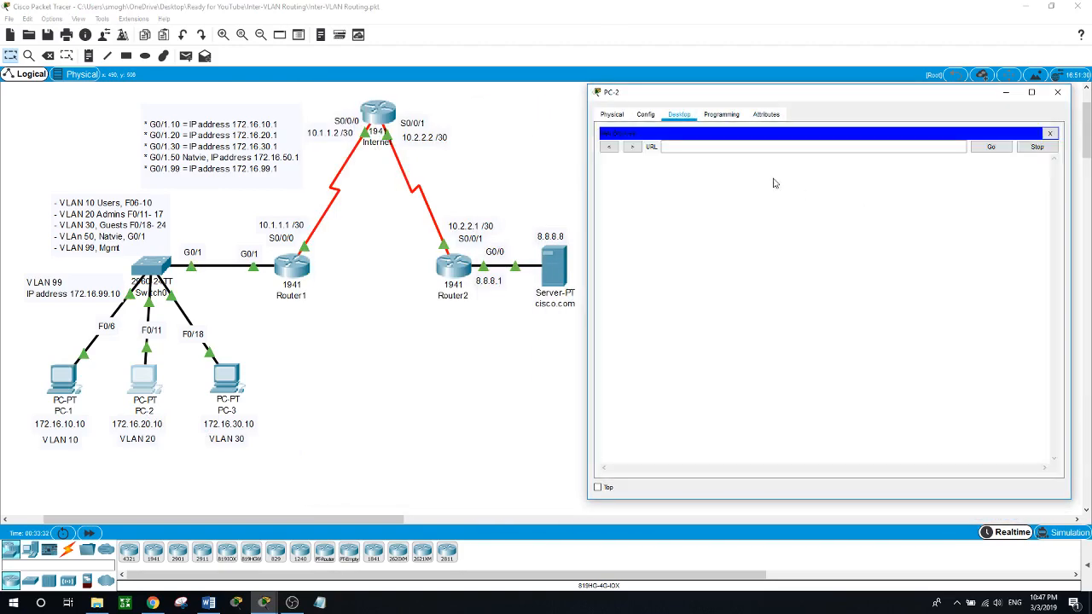
click(762, 148)
text(8.8)
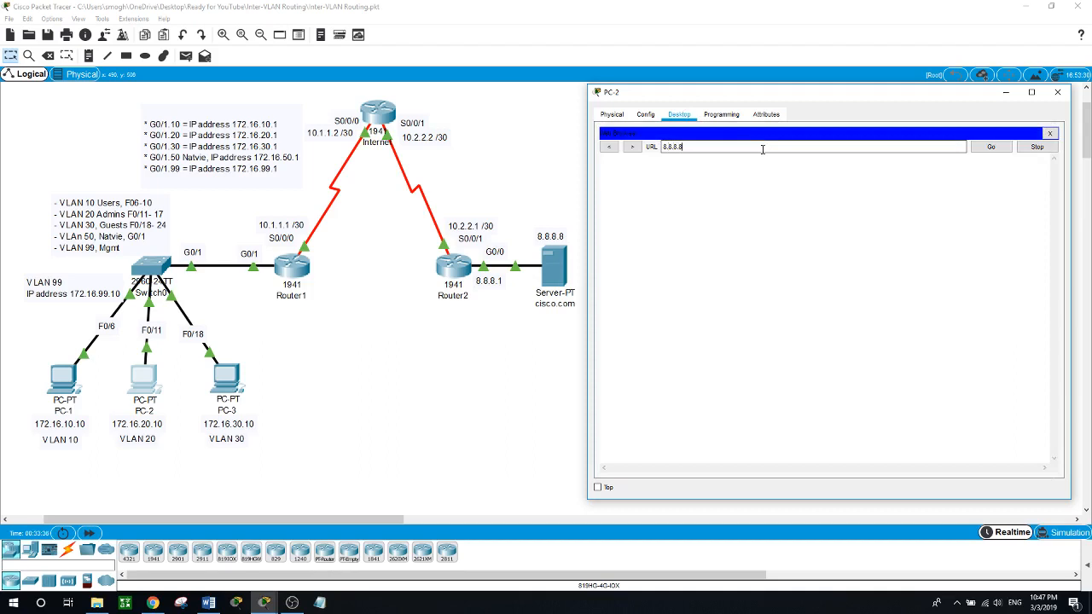
text(.8.8)
key(Return)
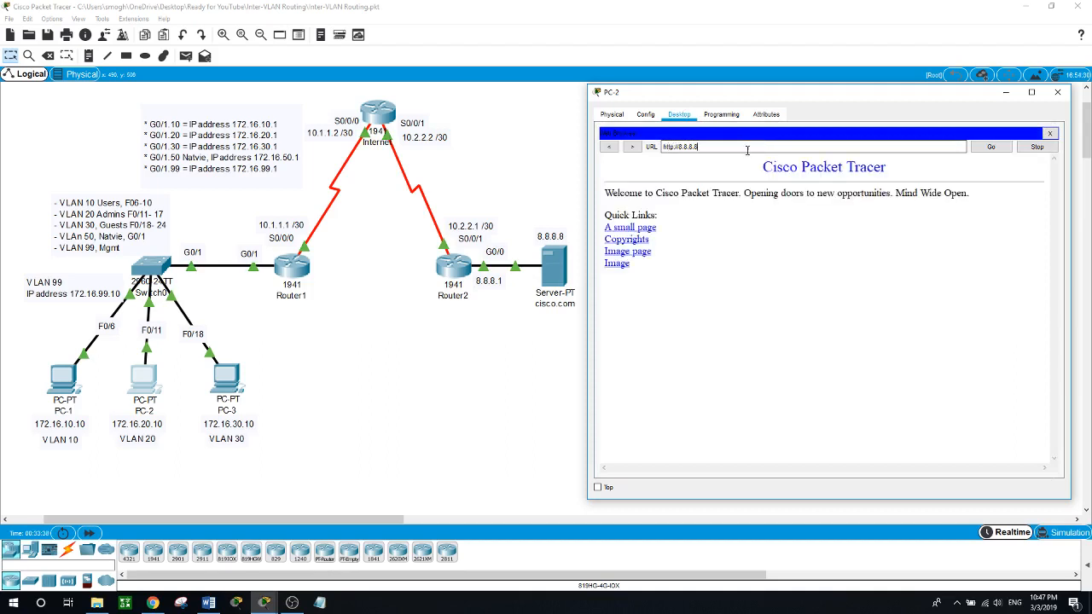
click(621, 262)
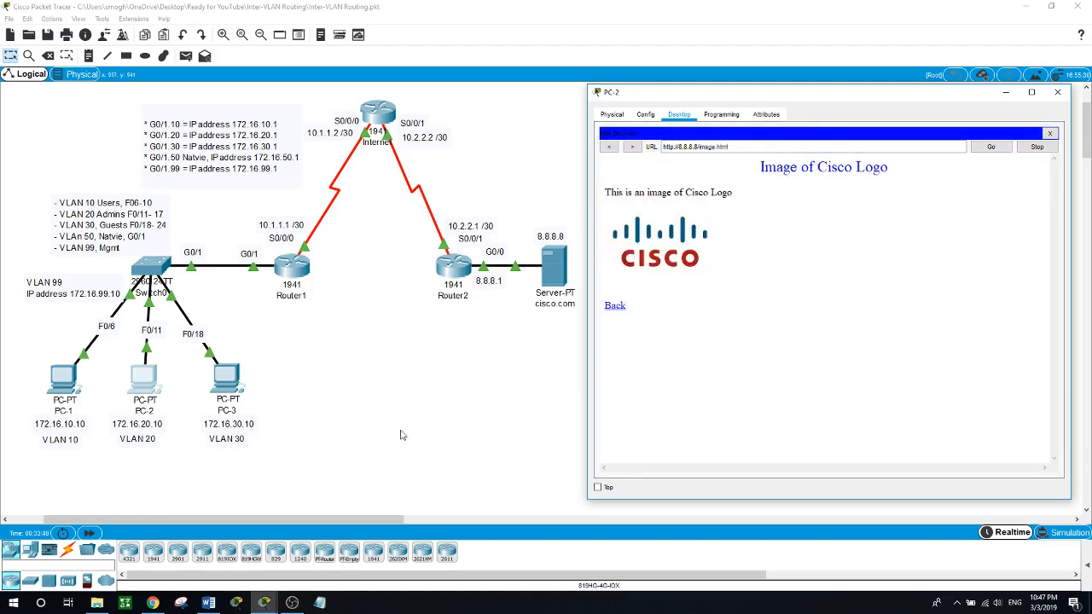
Ping the server at 8.8.8.8 from PC-3's command prompt and return to the topology
click(232, 394)
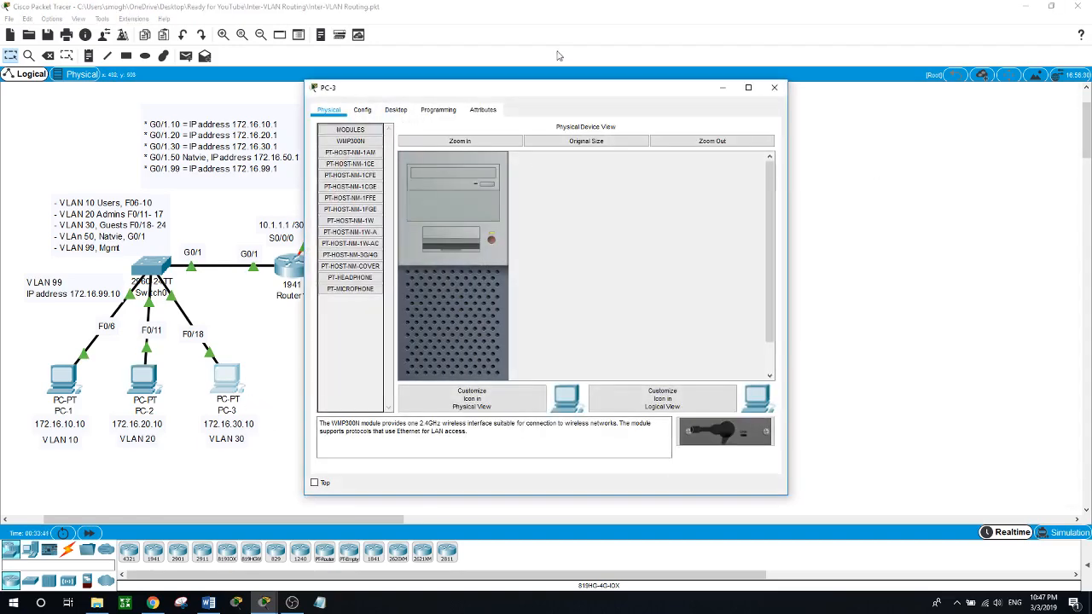
drag(510, 88, 791, 79)
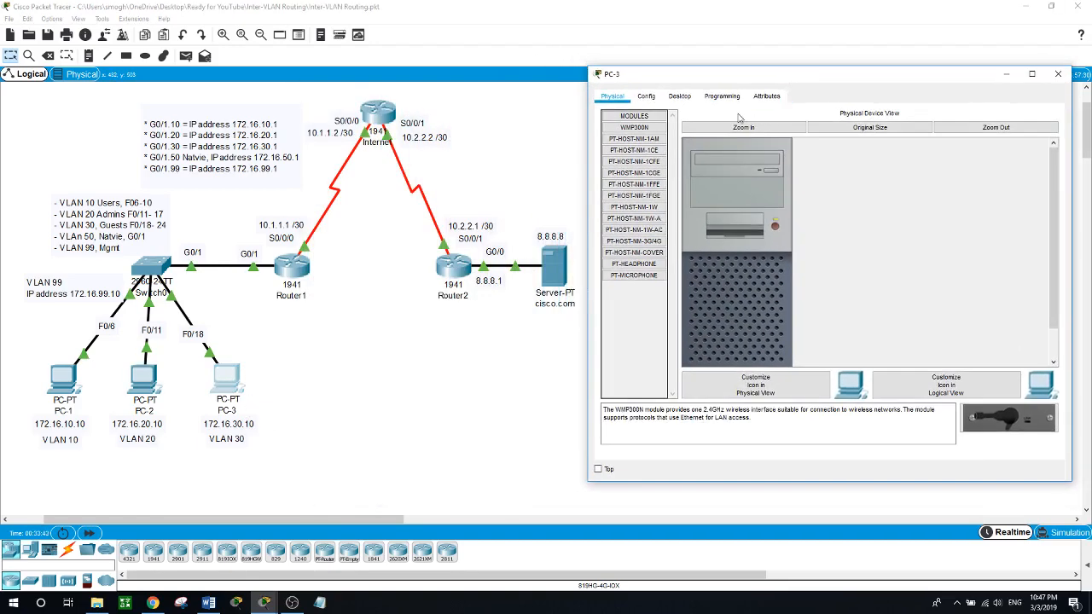
click(684, 99)
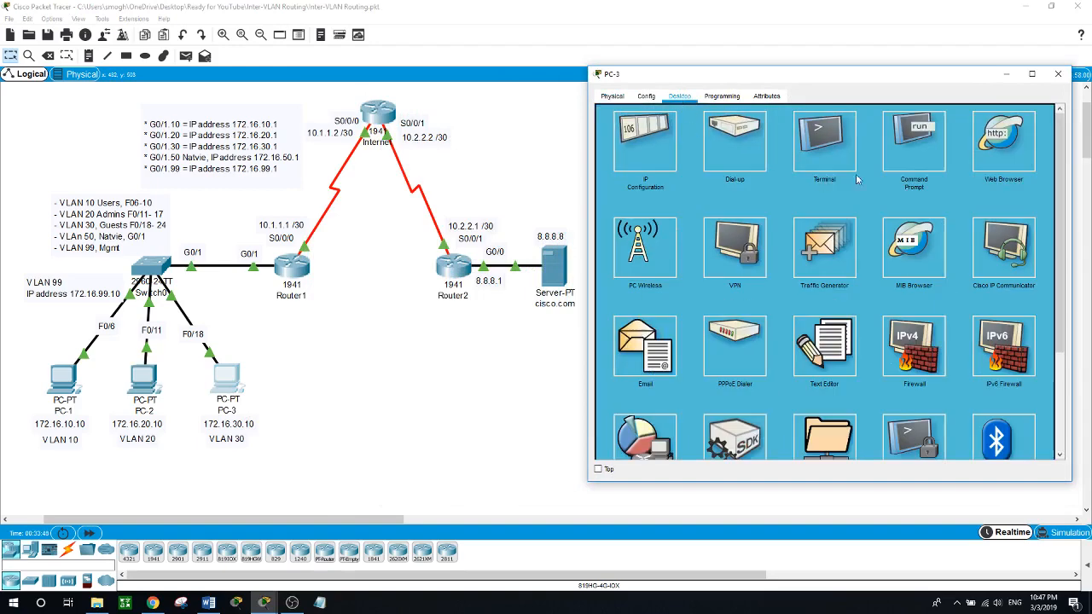
click(913, 141)
text(ping)
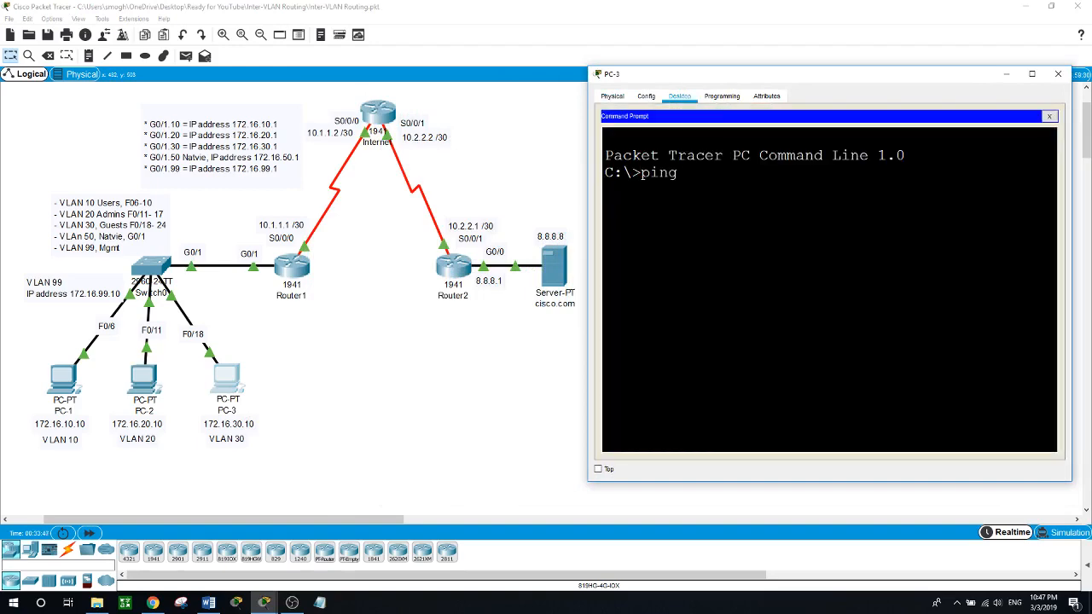
text( 8.8.8.8)
key(Return)
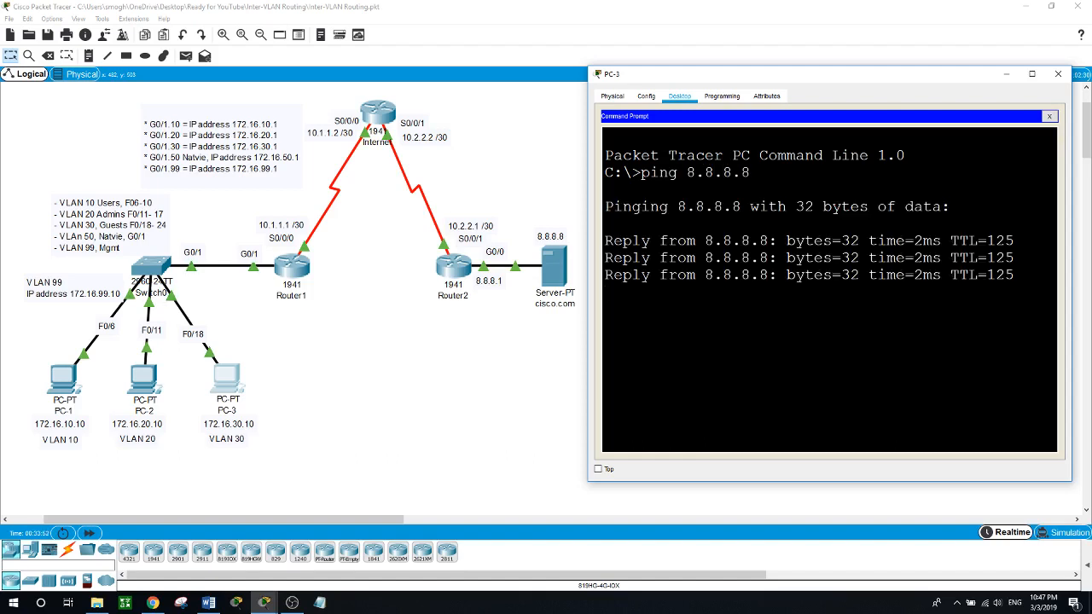
click(396, 392)
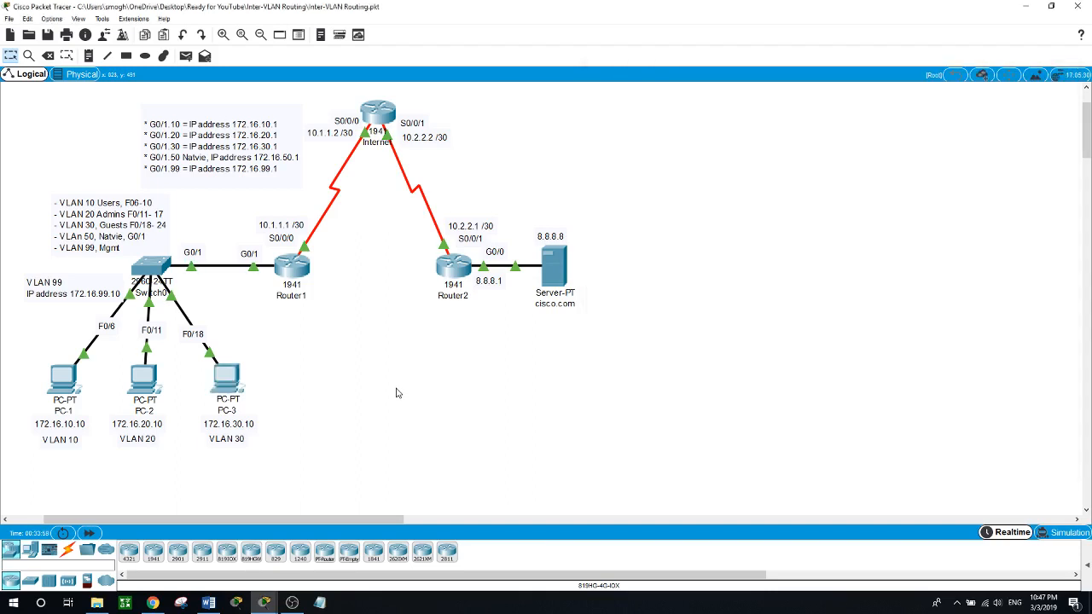